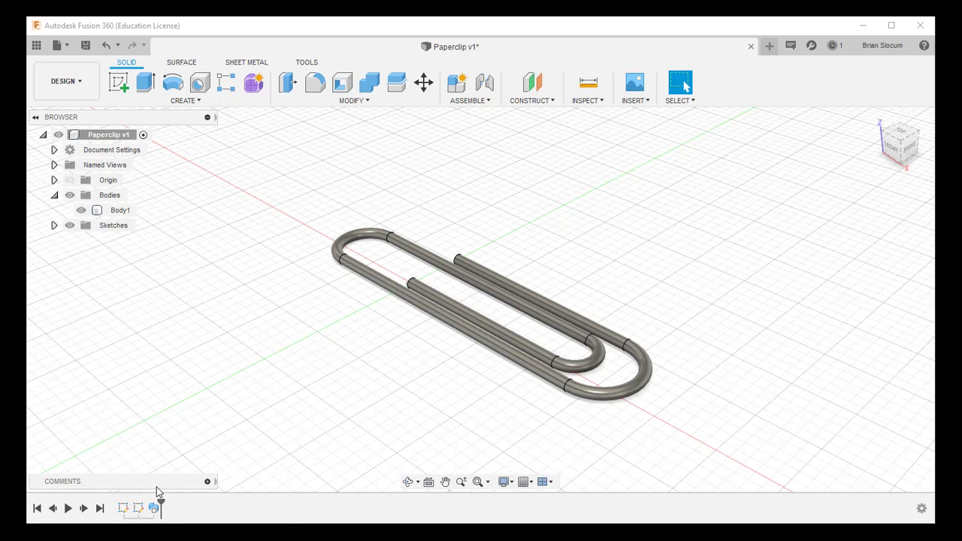
Step: Open the first sketch of the finished paperclip, examine its dimensions and constraints, and leave the sketch
right_click(125, 509)
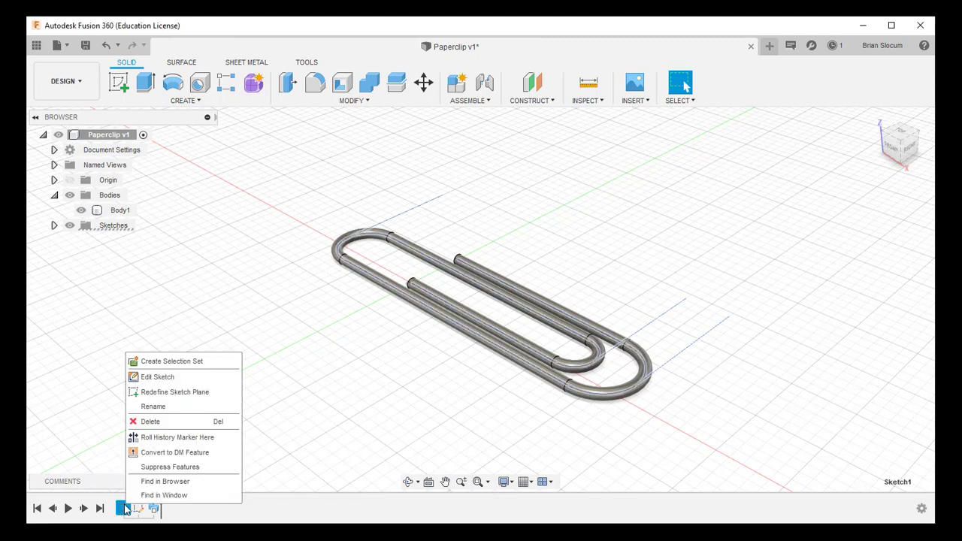
click(160, 378)
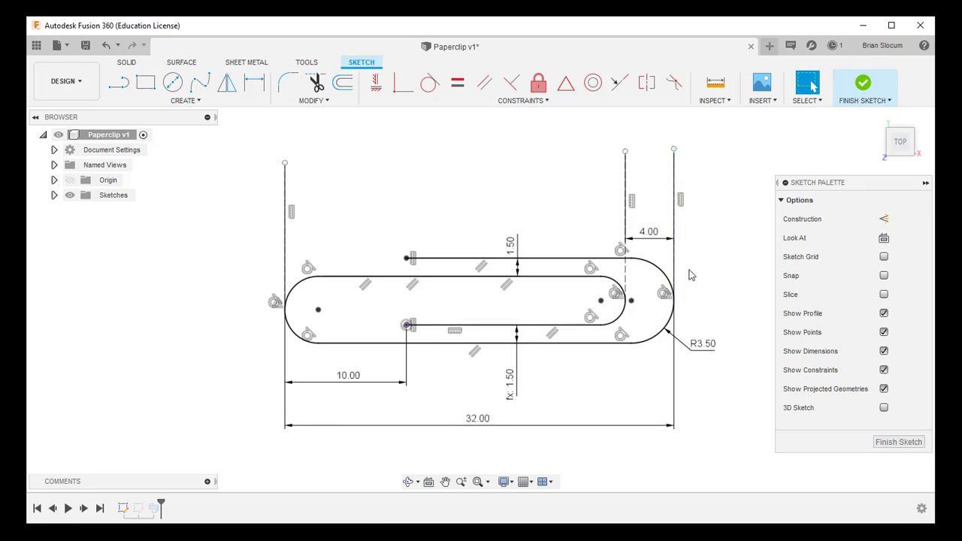
click(652, 272)
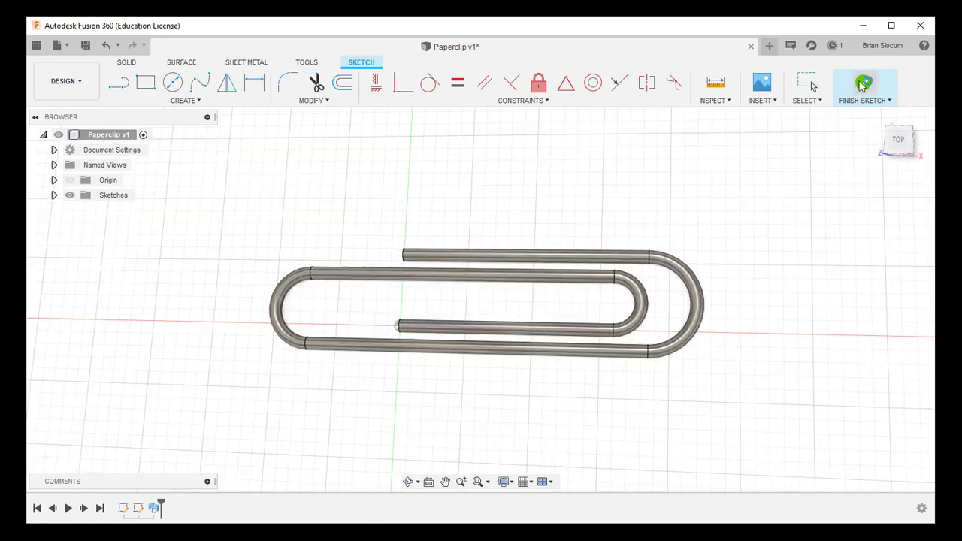
click(862, 83)
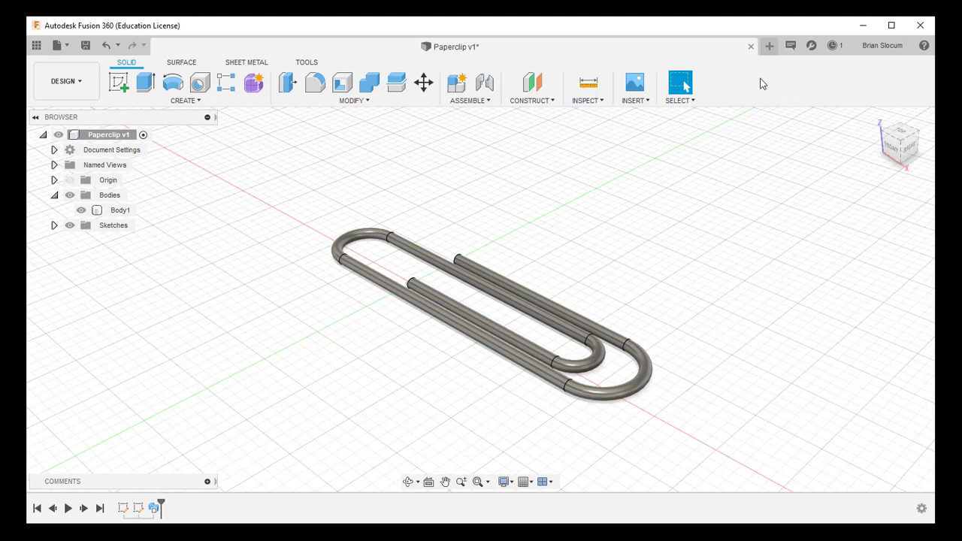
Step: Create a new design and start a sketch on the horizontal XY plane
click(769, 47)
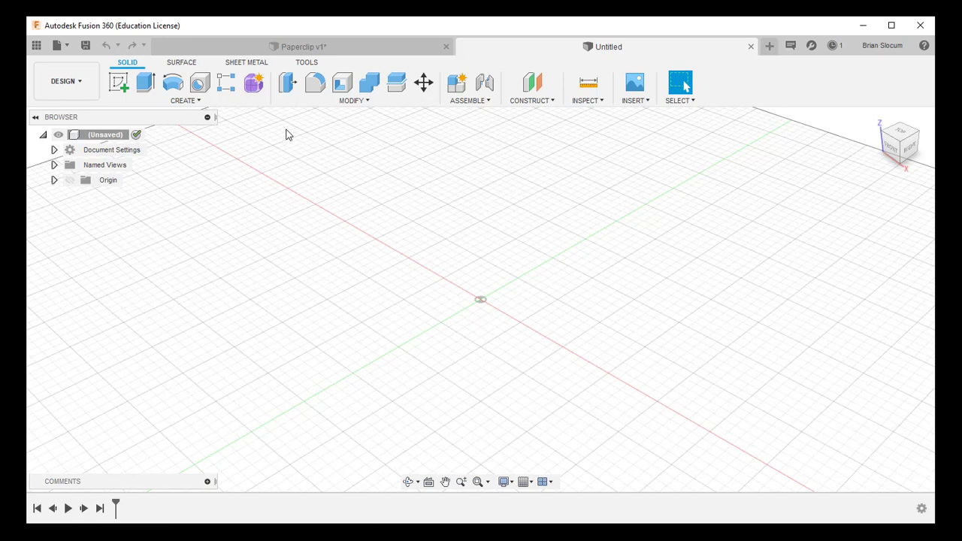
click(118, 88)
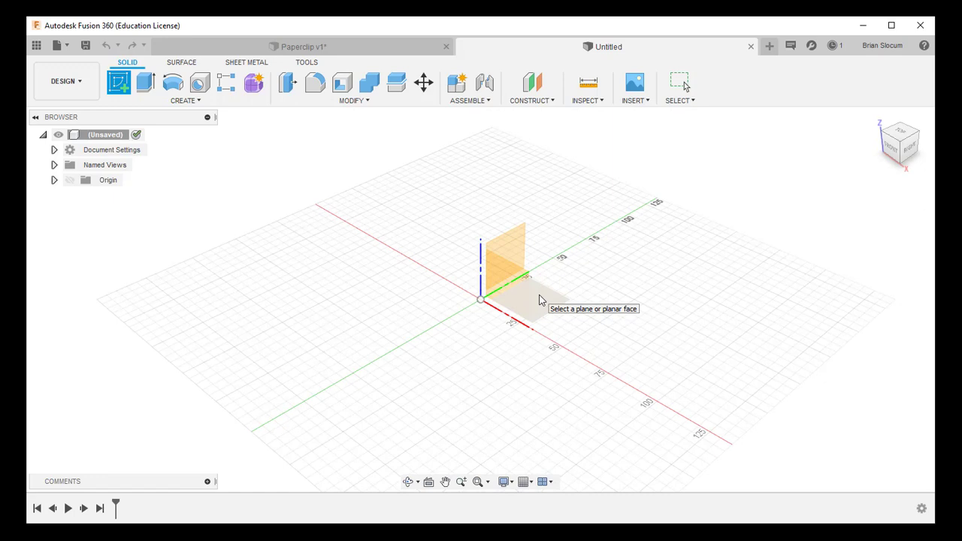
click(539, 300)
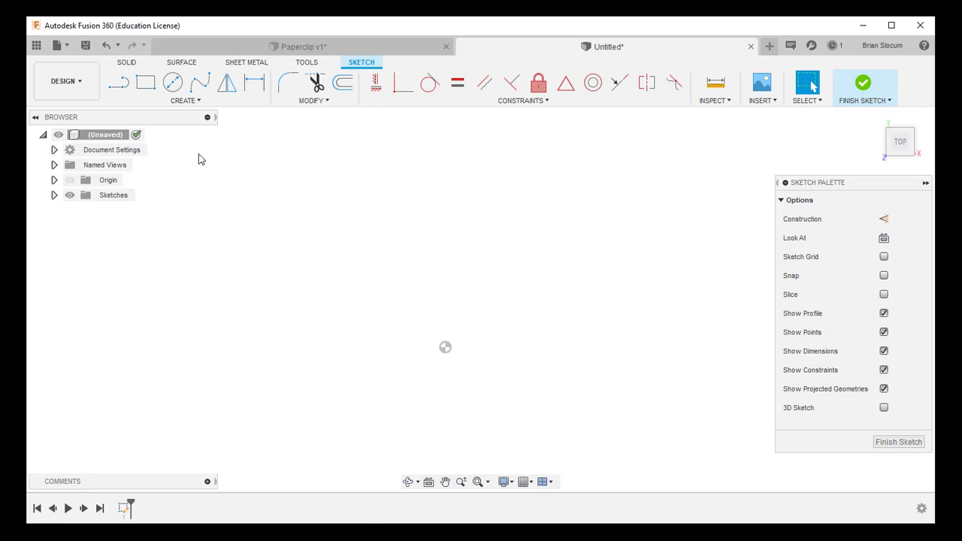
Step: Sketch a horizontal line about 26 mm long from the origin in the +X direction, ending in an upward tangent arc of about 3.4 mm radius
click(121, 86)
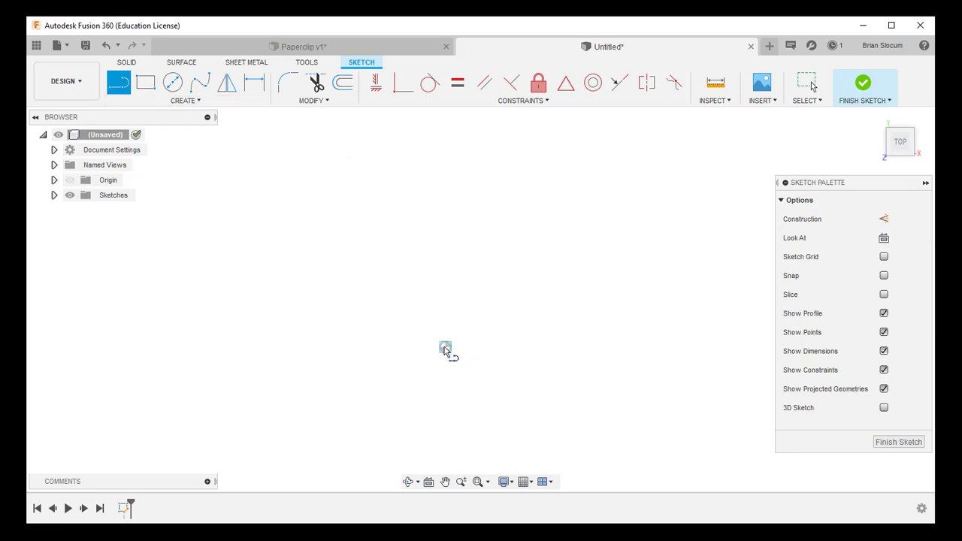
click(445, 348)
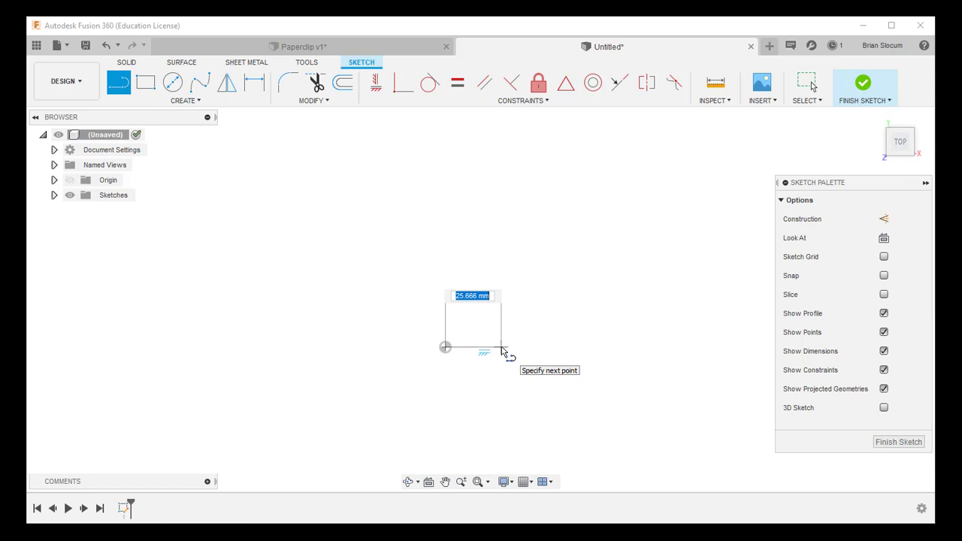
click(501, 347)
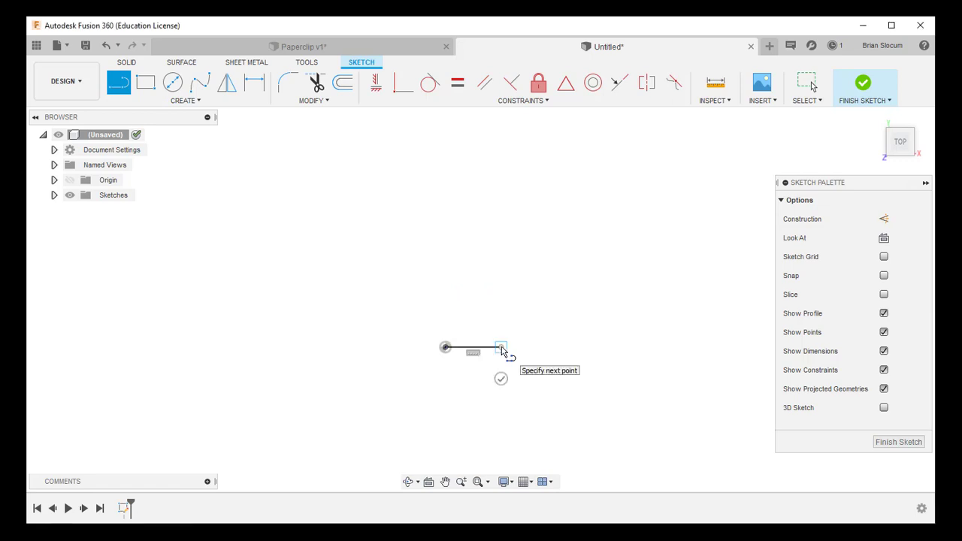
scroll(501, 349, up, 5)
scroll(501, 350, up, 3)
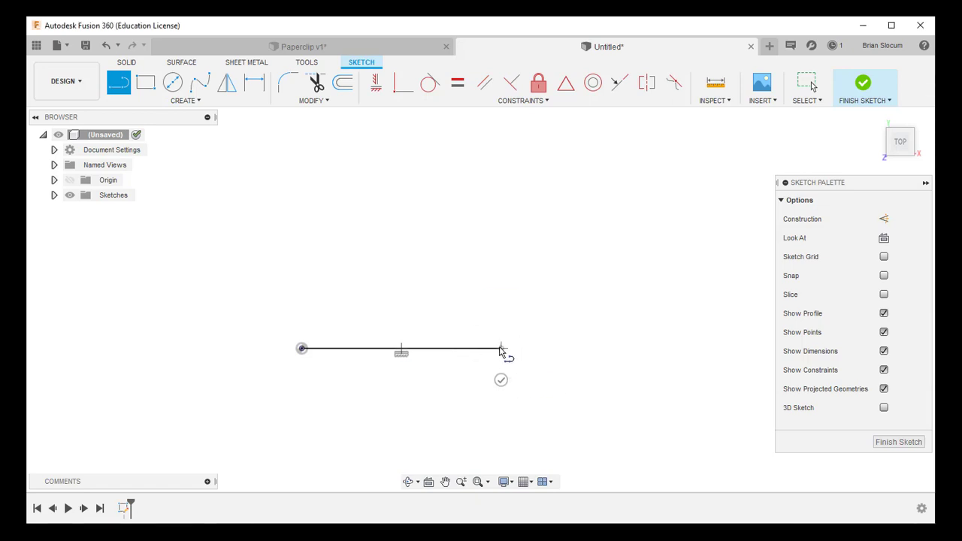
drag(502, 349, 504, 292)
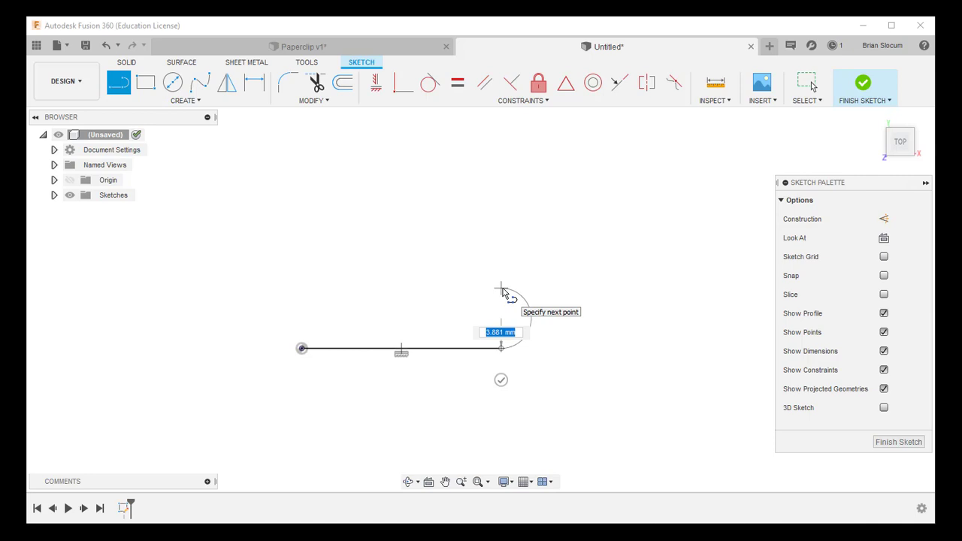
drag(504, 292, 513, 291)
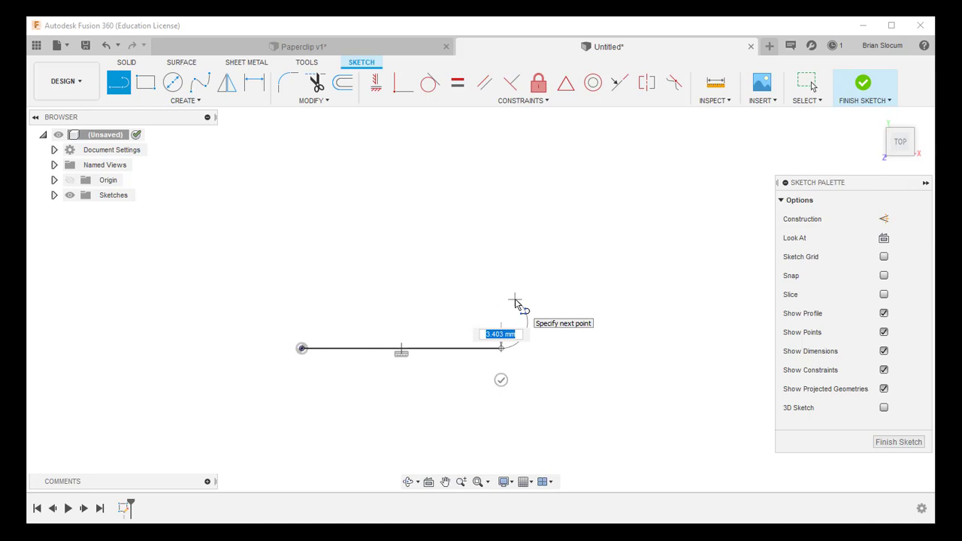
click(515, 300)
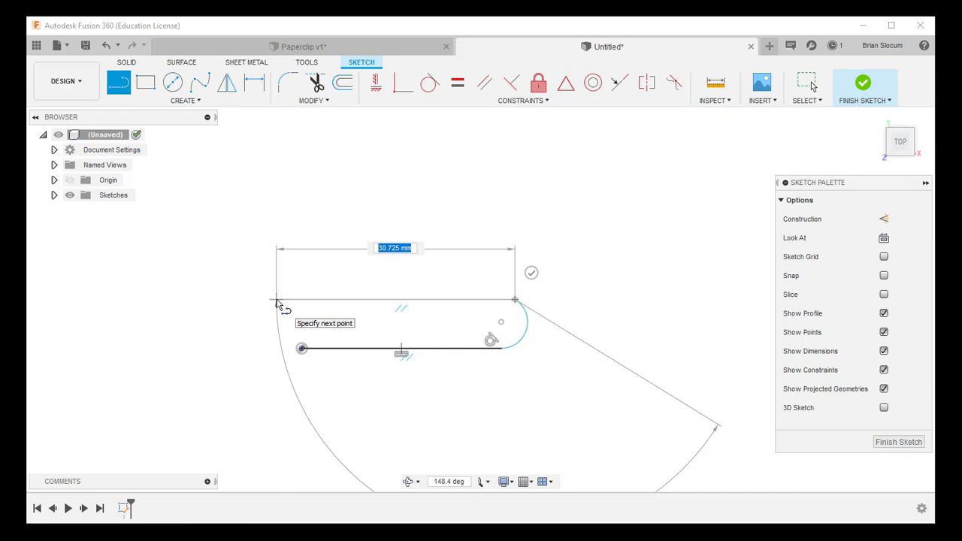
Step: Continue the path with a parallel line about 31 mm long back in the -X direction and a downward tangent arc of about 4.8 mm radius
click(277, 300)
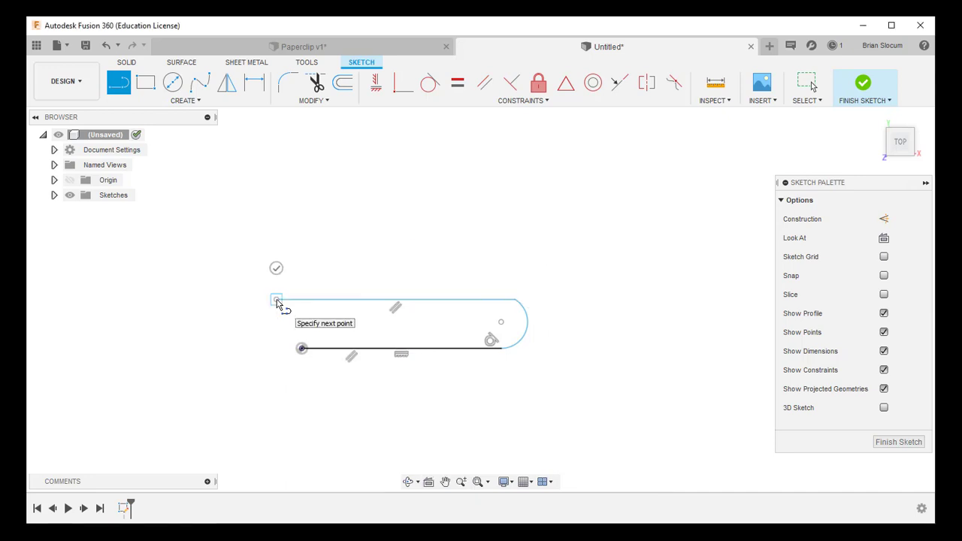
drag(276, 301, 276, 378)
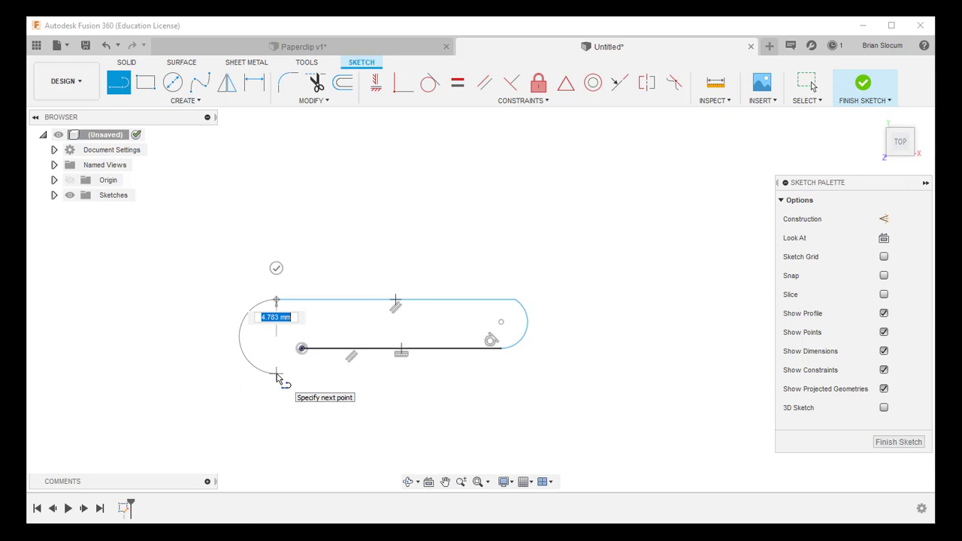
drag(276, 378, 276, 379)
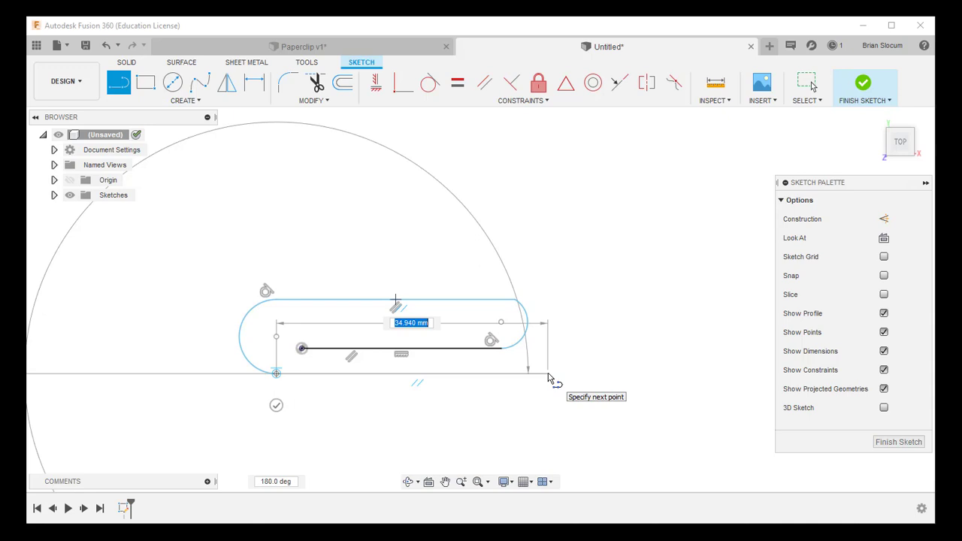
Step: Complete the path with a parallel line about 35 mm long below, an outer tangent arc, and a top line ending above the origin
click(547, 374)
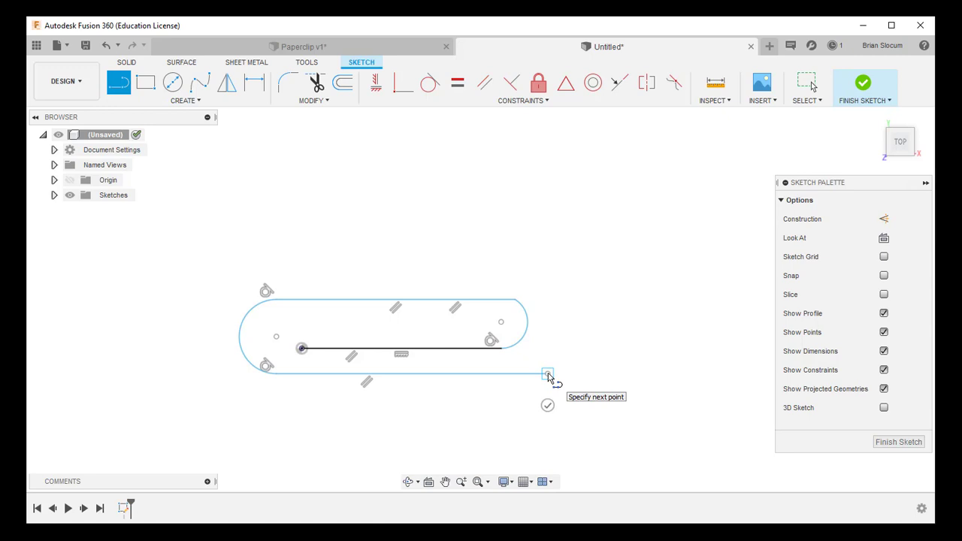
drag(548, 375, 301, 280)
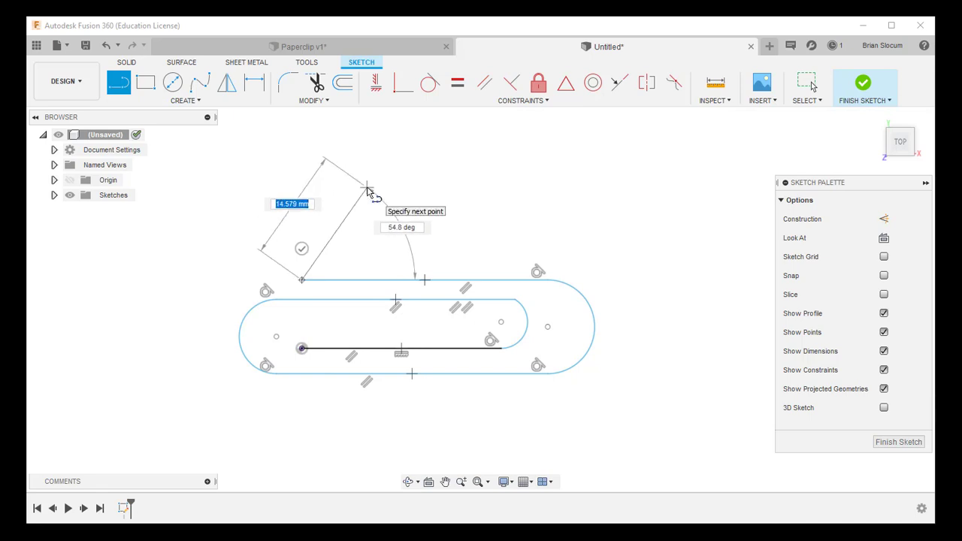
key(Escape)
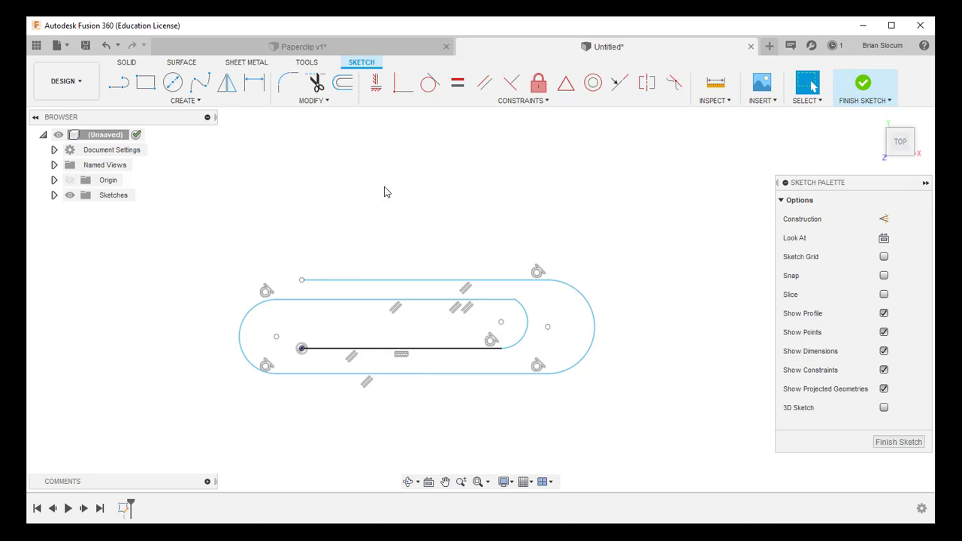
Step: Apply a tangent constraint between the small inner arc and the horizontal line meeting its upper end
click(301, 350)
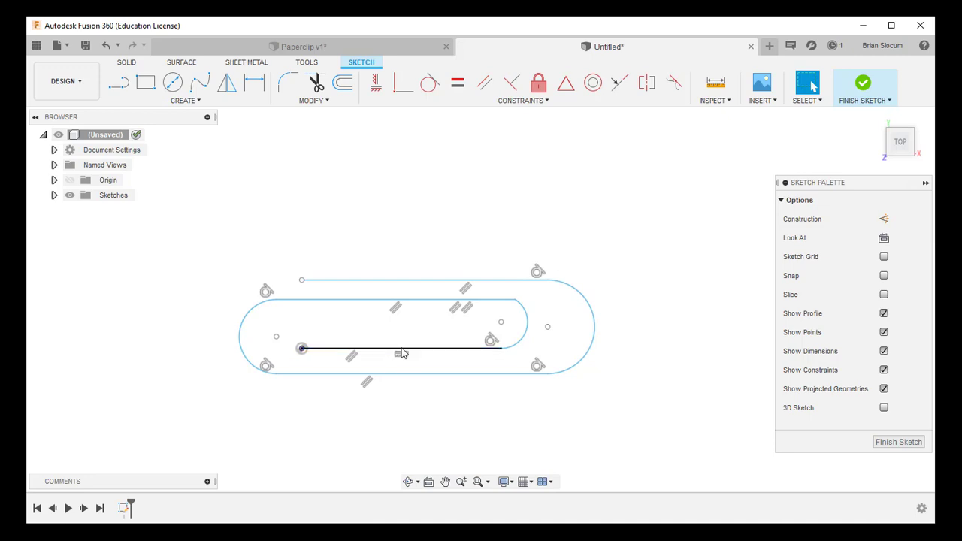
click(493, 350)
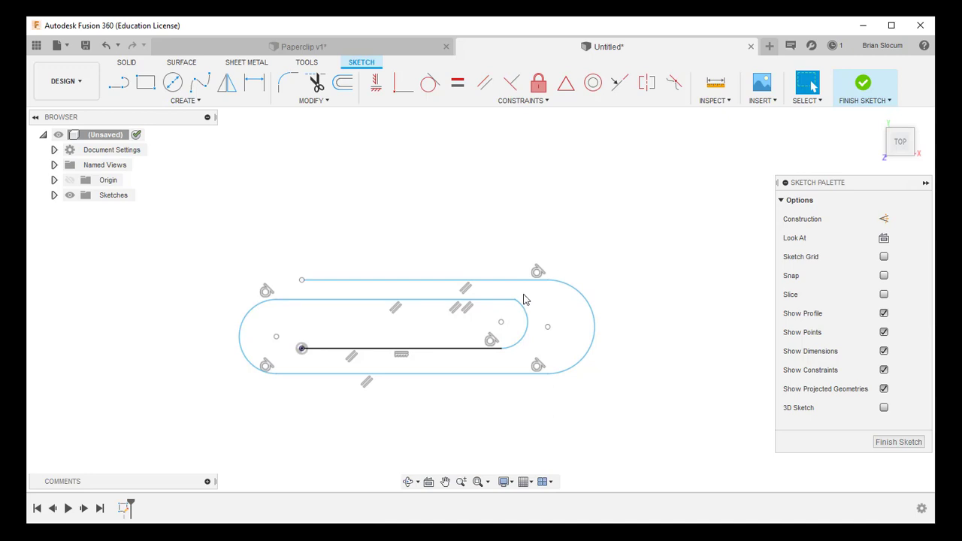
click(526, 305)
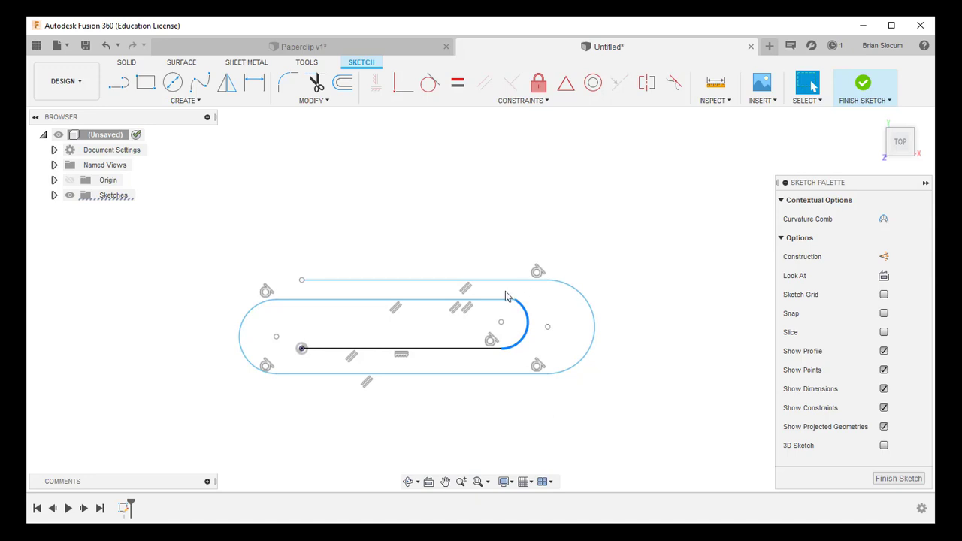
click(501, 301)
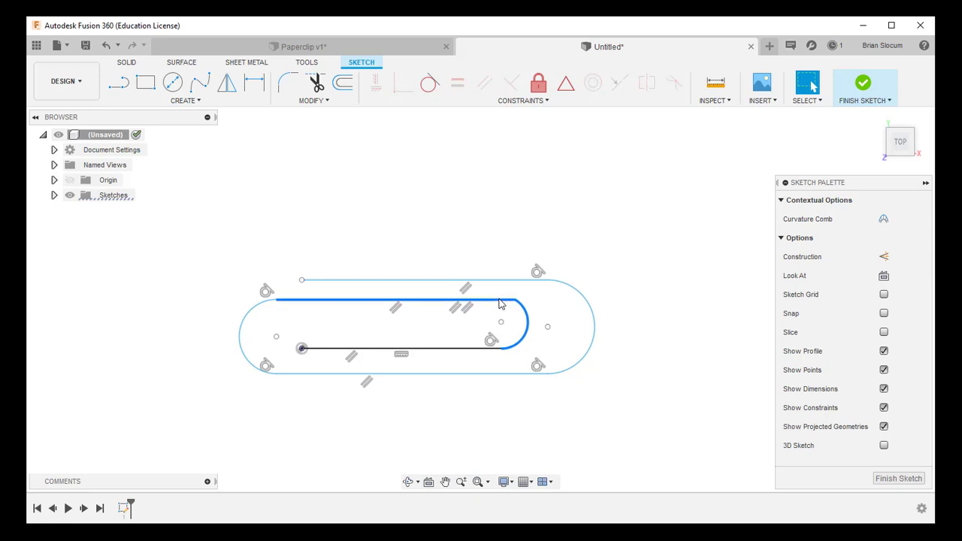
click(430, 86)
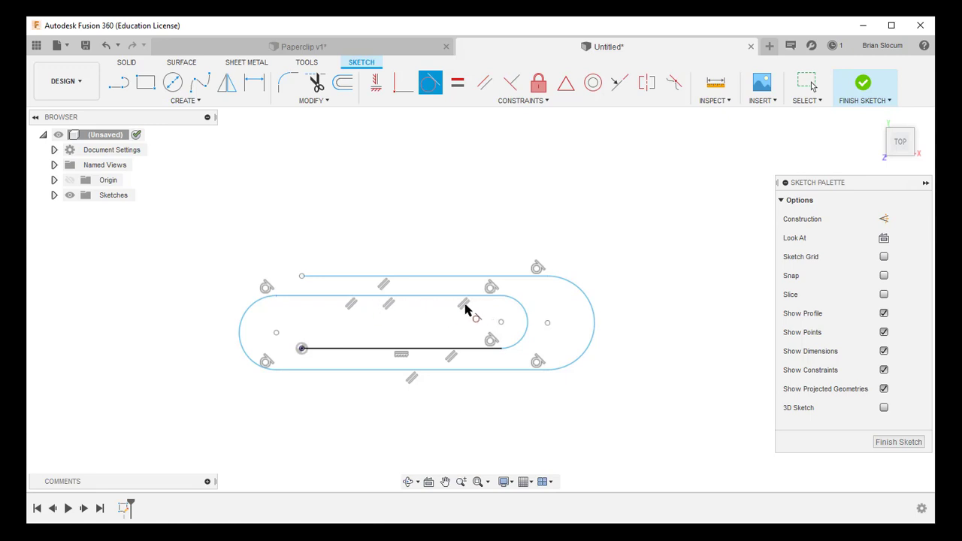
key(Escape)
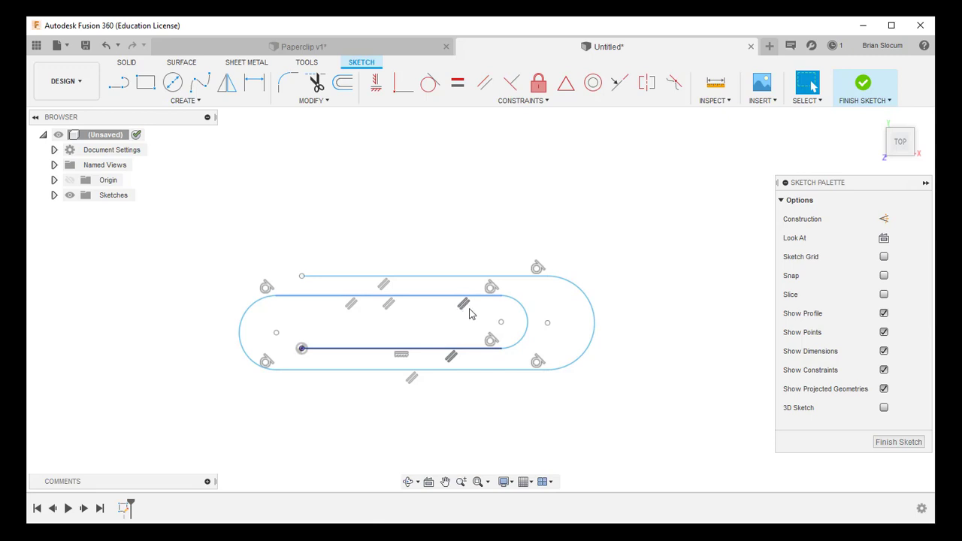
click(469, 350)
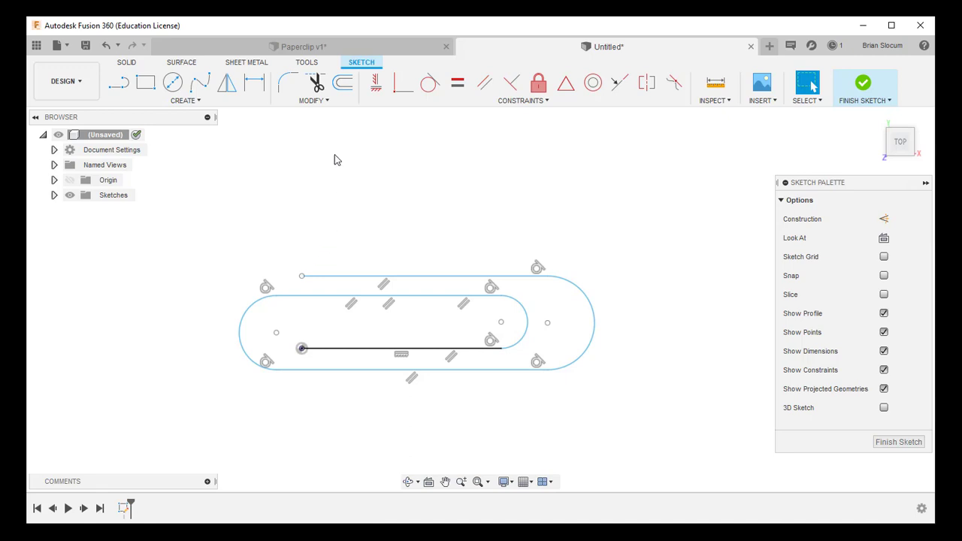
Step: Switch to the Paperclip v1 document and open its first sketch to review the reference dimensions
click(339, 46)
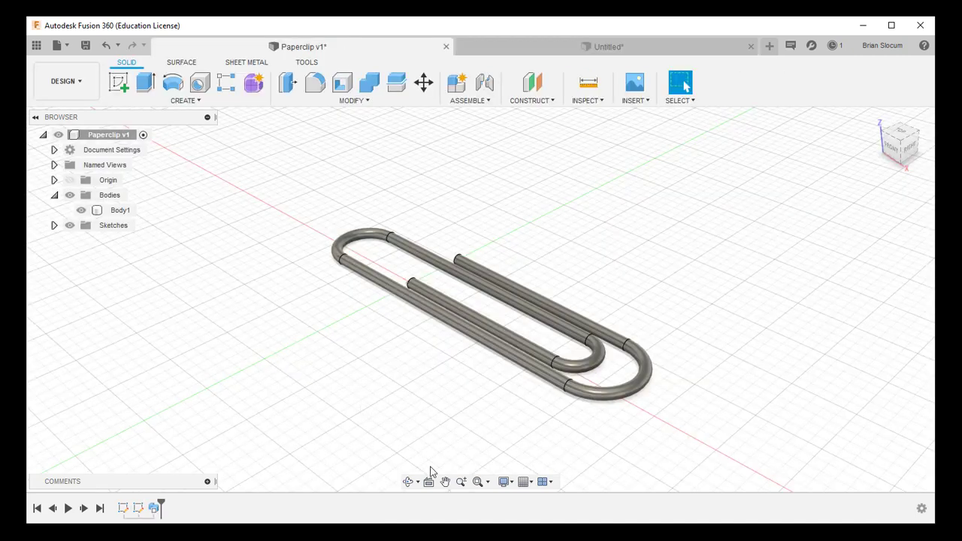
click(123, 512)
right_click(123, 511)
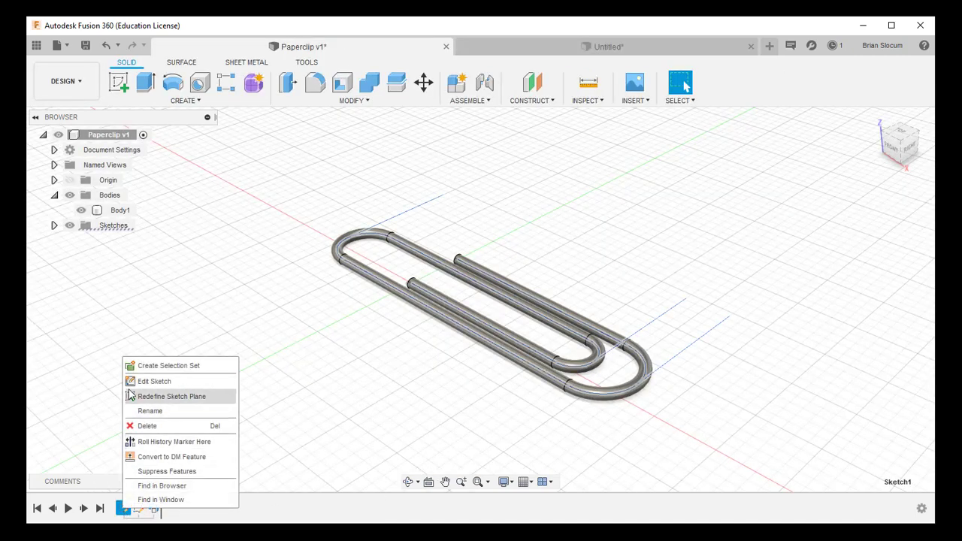
click(143, 381)
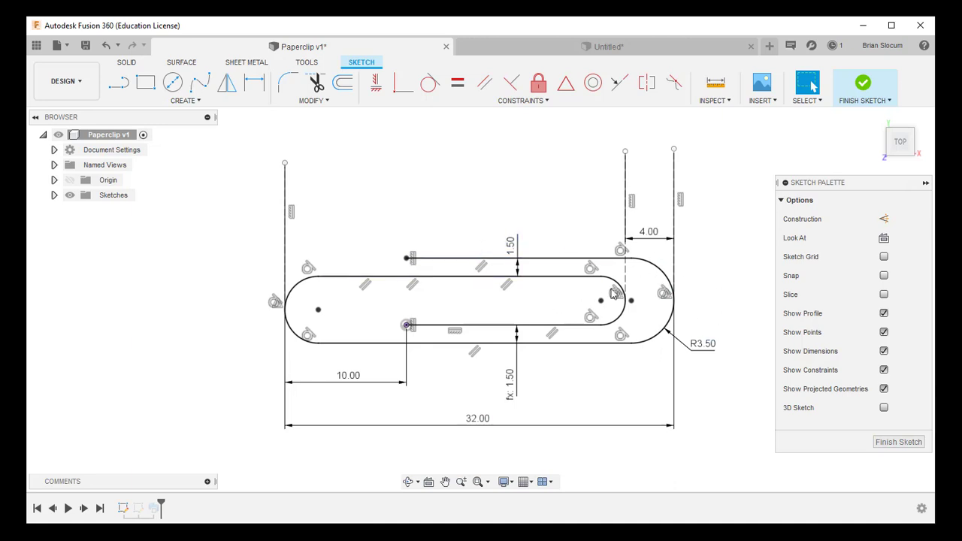
Step: Switch to the untitled design and dimension the gap between the two upper horizontal lines to 1.5 mm
click(545, 47)
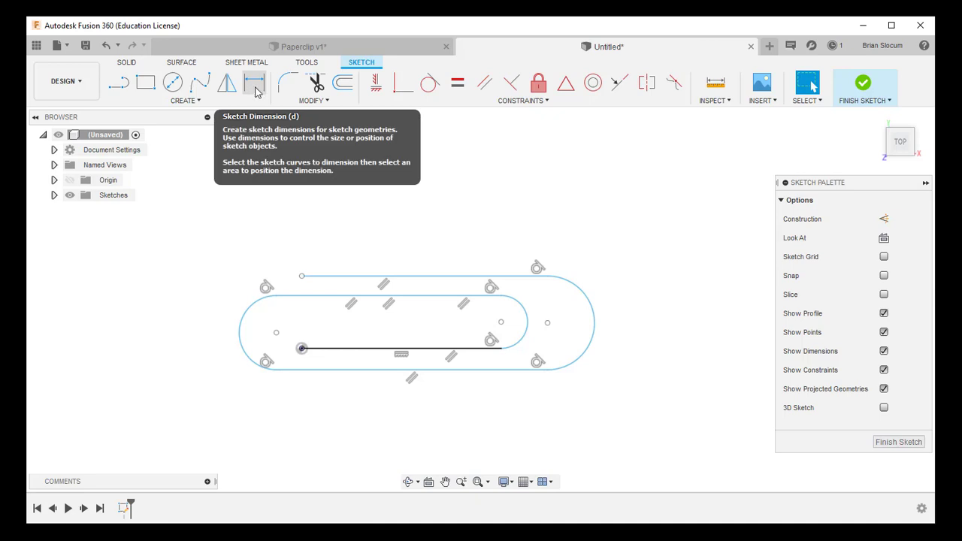
click(254, 88)
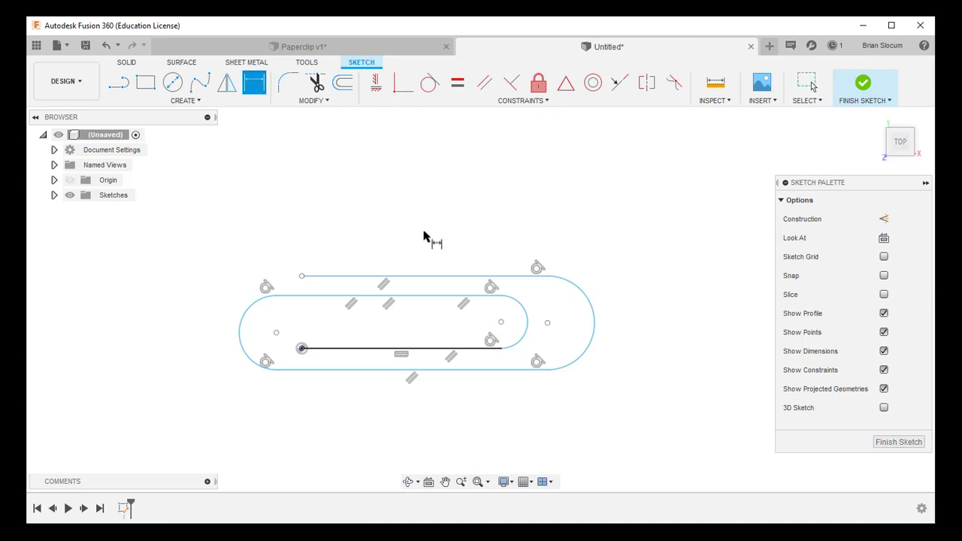
click(414, 297)
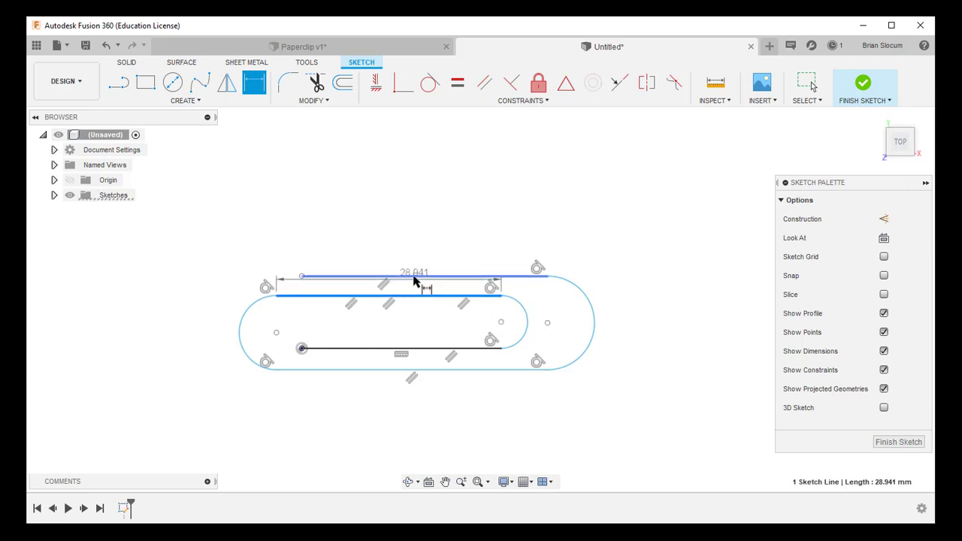
click(417, 276)
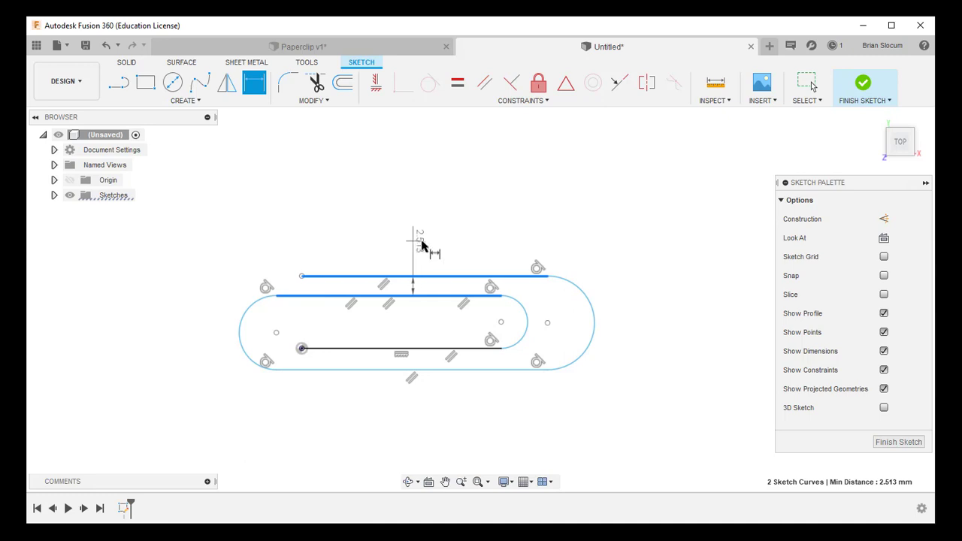
click(414, 248)
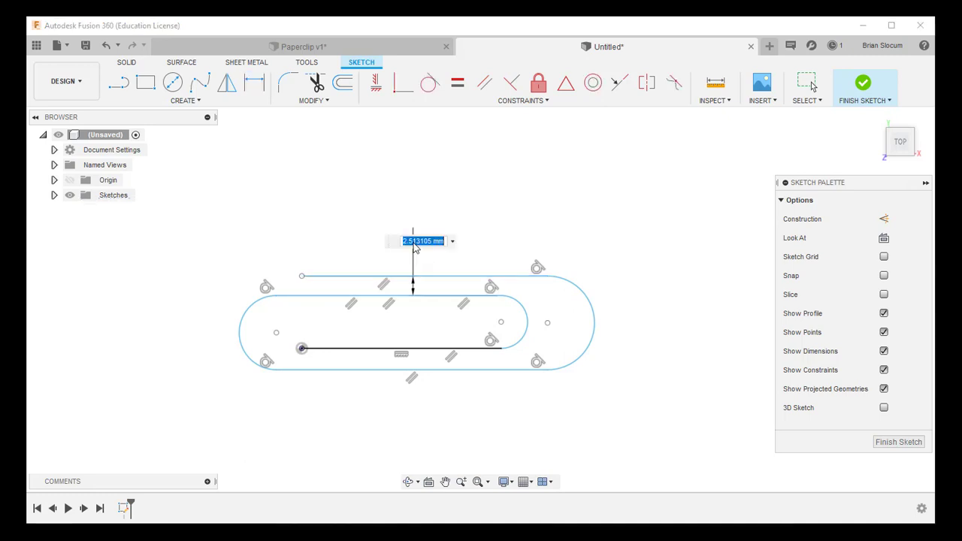
text(1)
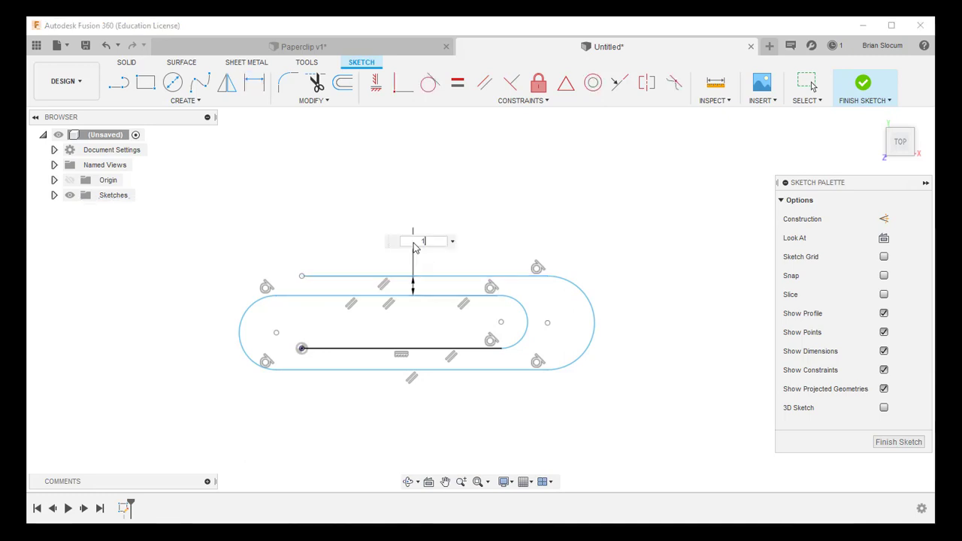
text(.5)
key(Return)
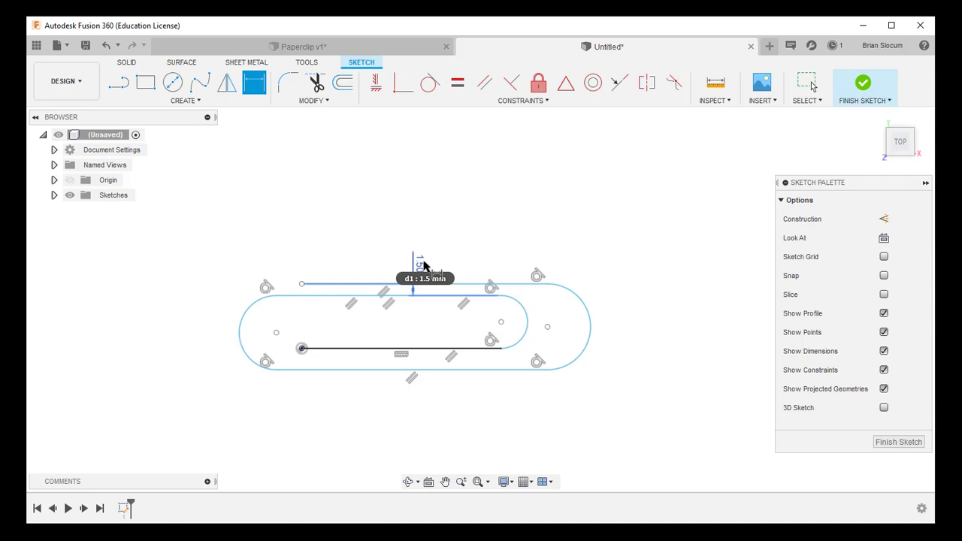
Step: Dimension the gap between the two lower horizontal lines with the linked value d1
click(423, 265)
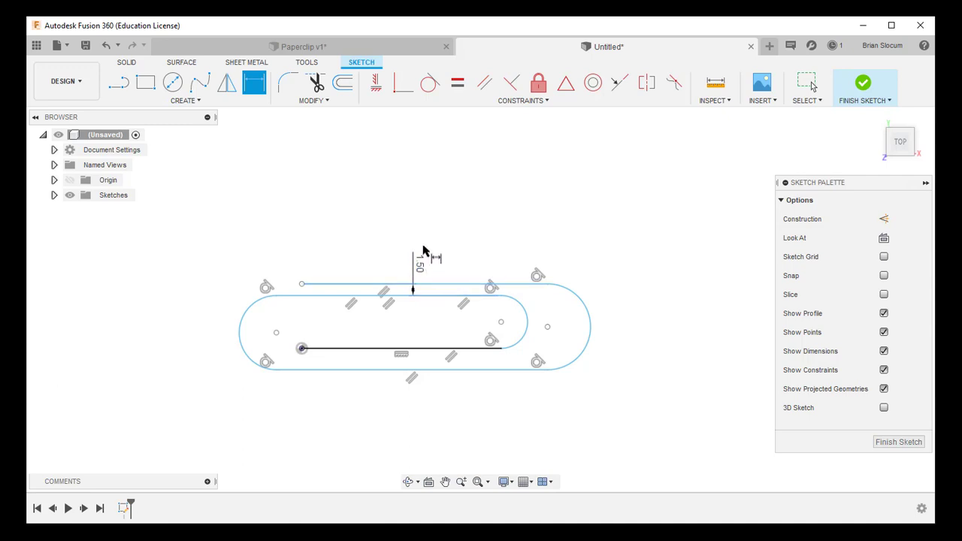
click(426, 350)
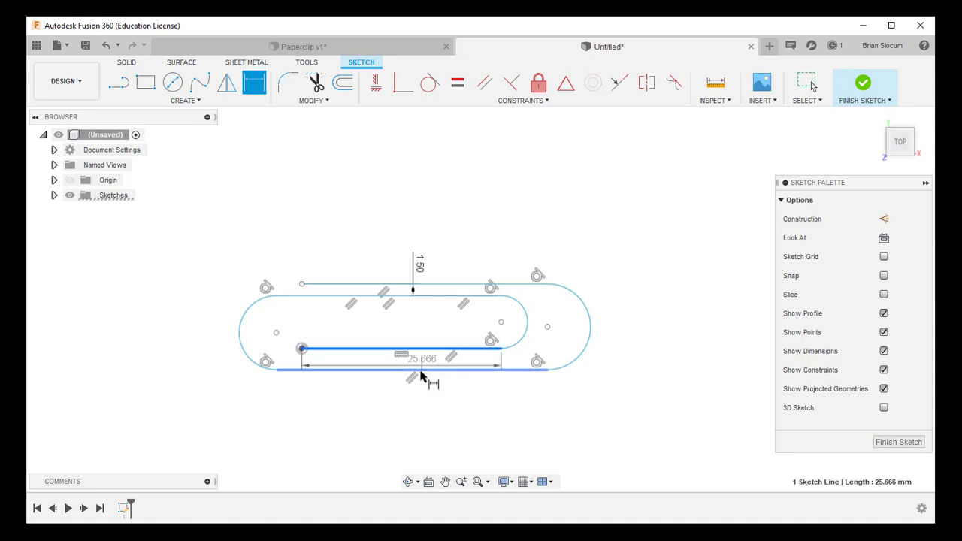
click(427, 369)
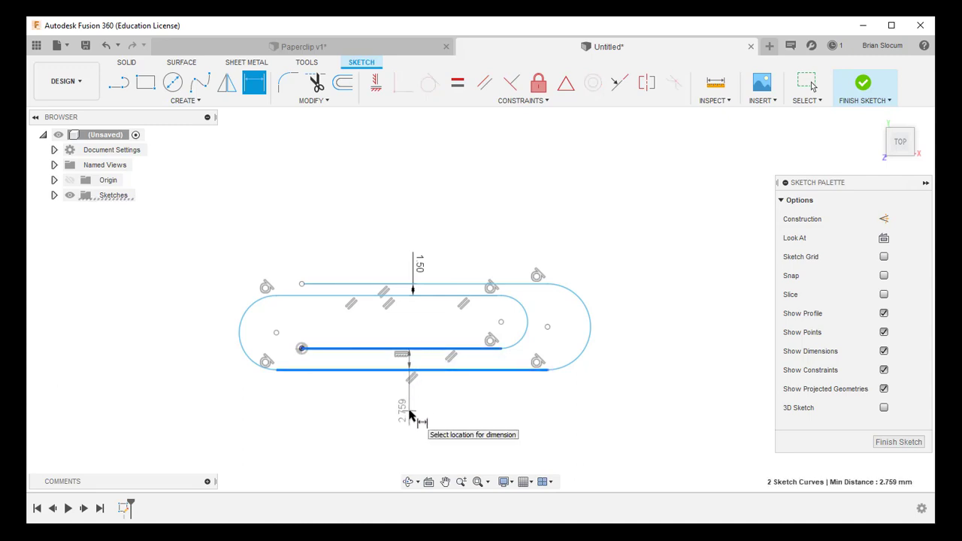
click(411, 416)
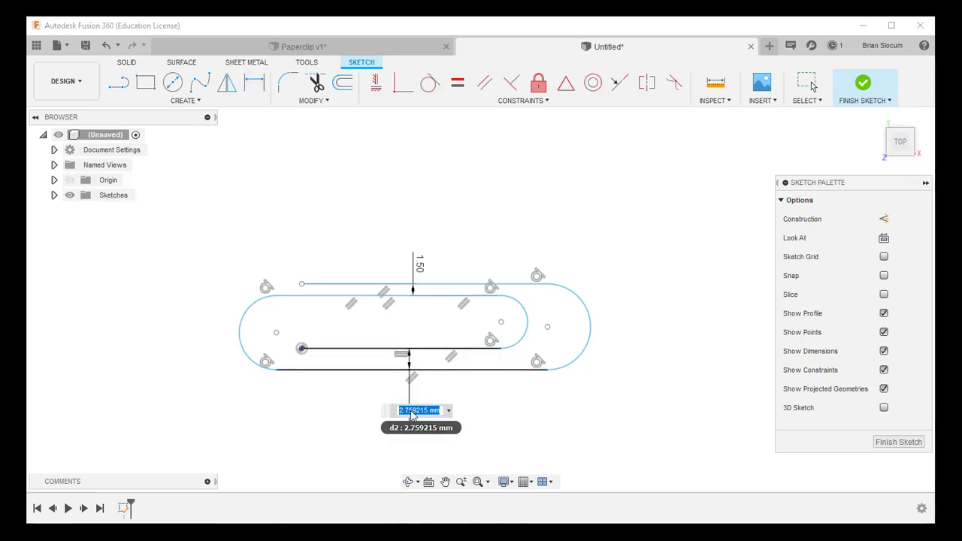
text(d1)
key(Return)
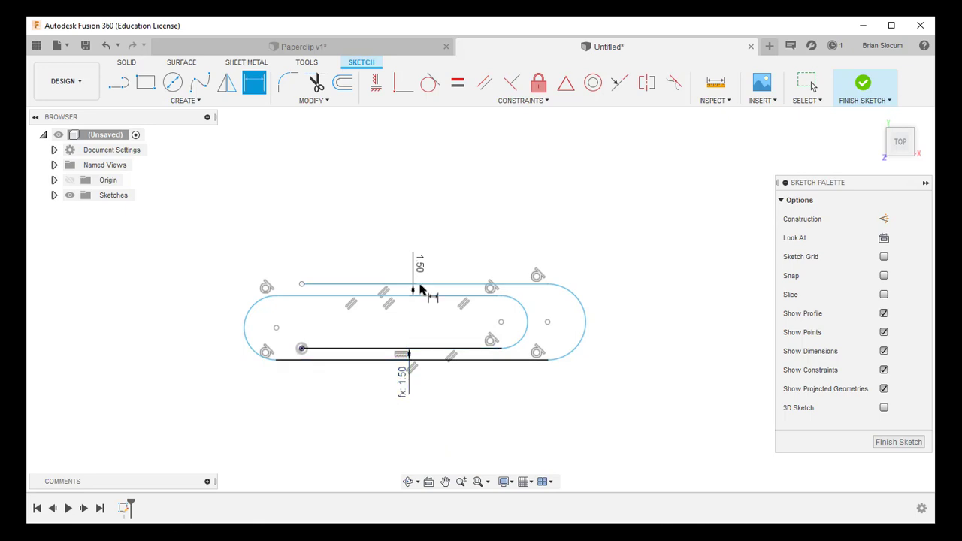
key(Escape)
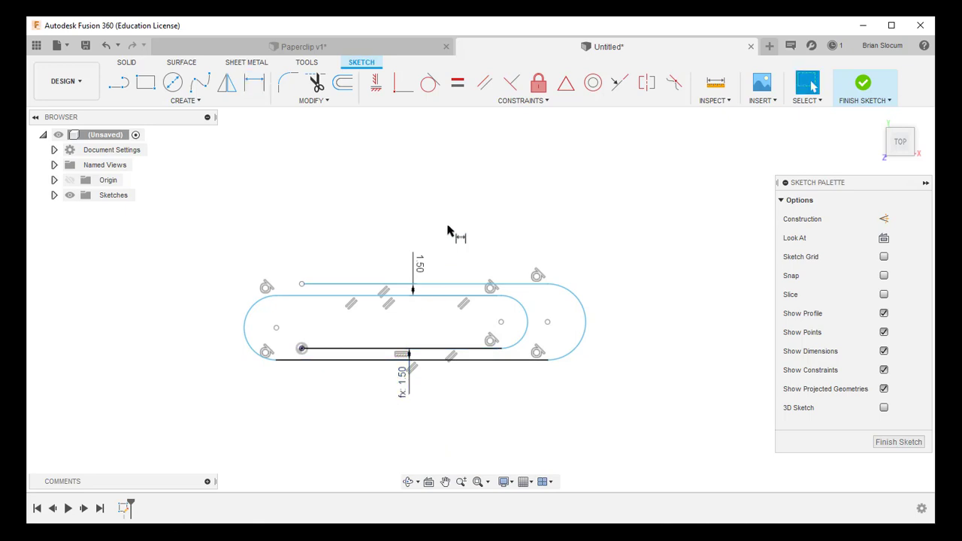
Step: Test the linked gaps by setting the upper gap dimension to 2 mm and back to 1.5 mm
double_click(419, 265)
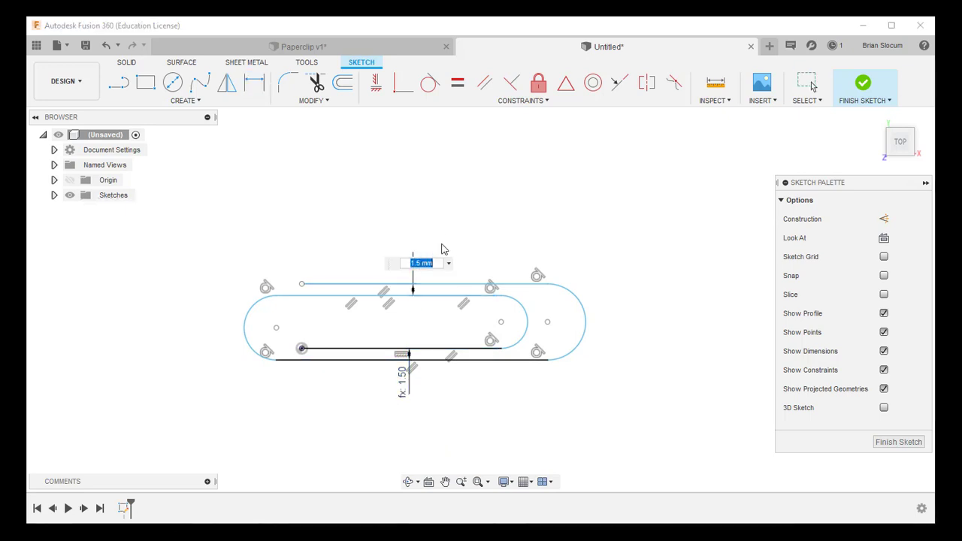
text(2)
key(Return)
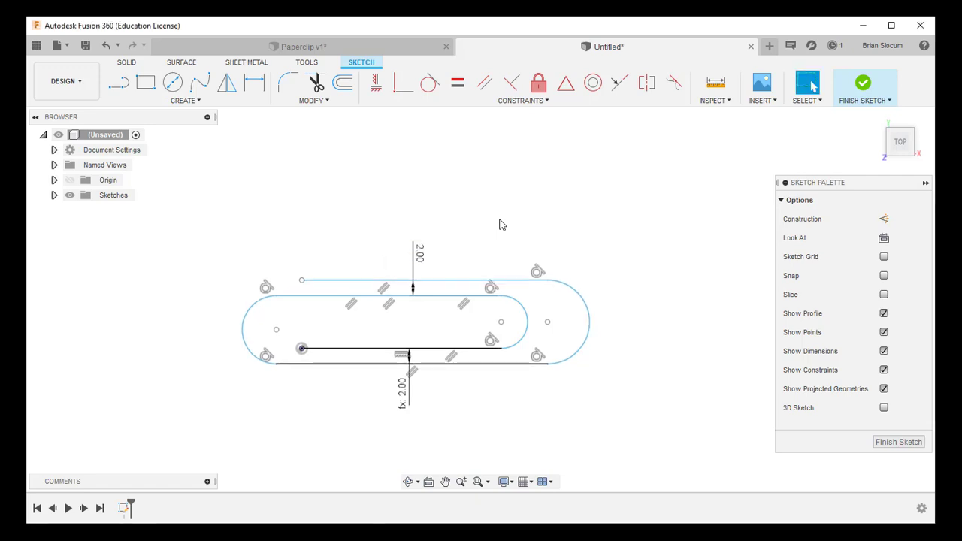
double_click(420, 254)
text(1.5)
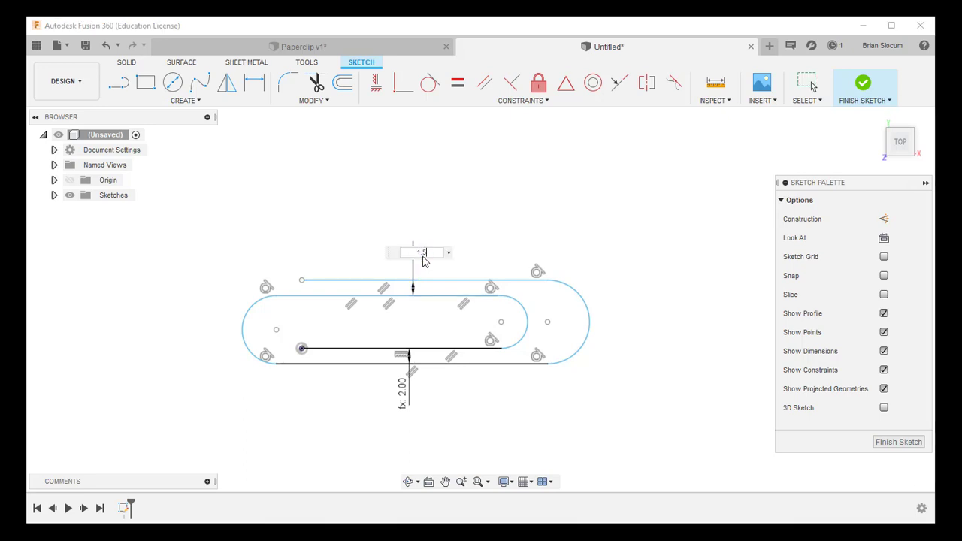
key(Return)
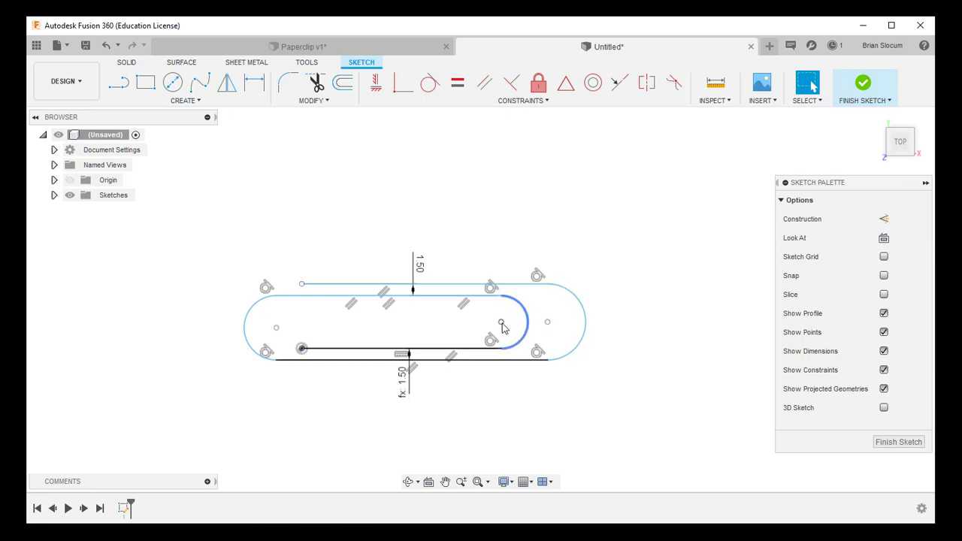
Step: Switch to the Paperclip v1 document and check the horizontal distance between the center points of its two +X end arcs
click(360, 51)
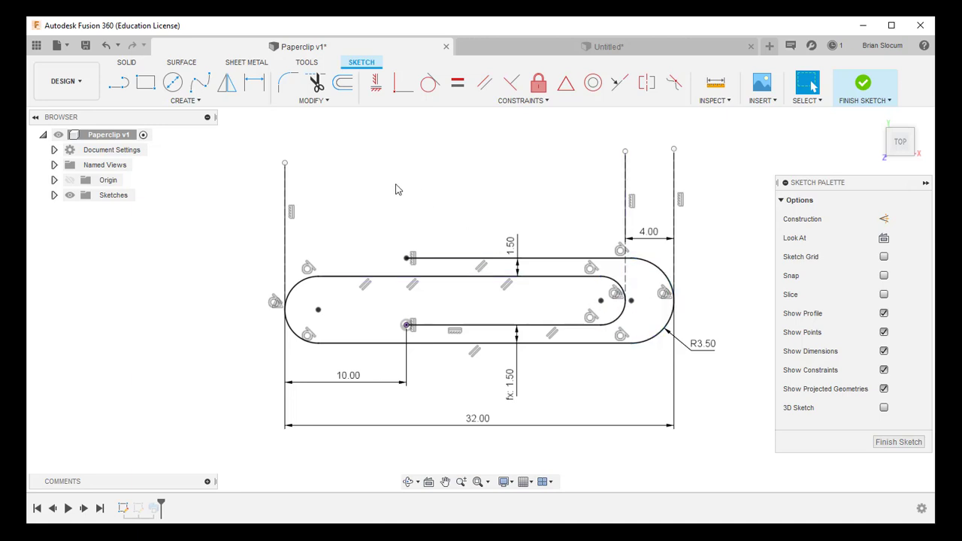
click(254, 82)
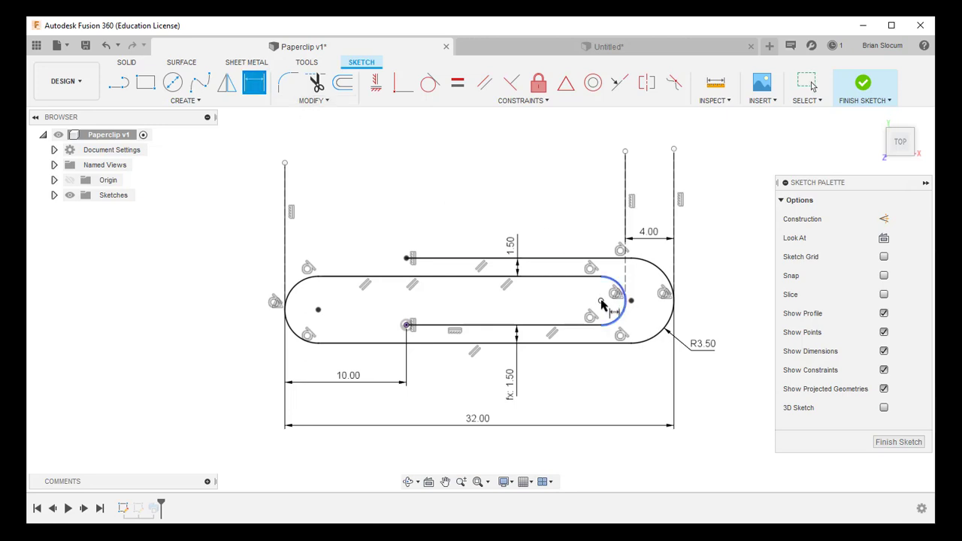
click(631, 300)
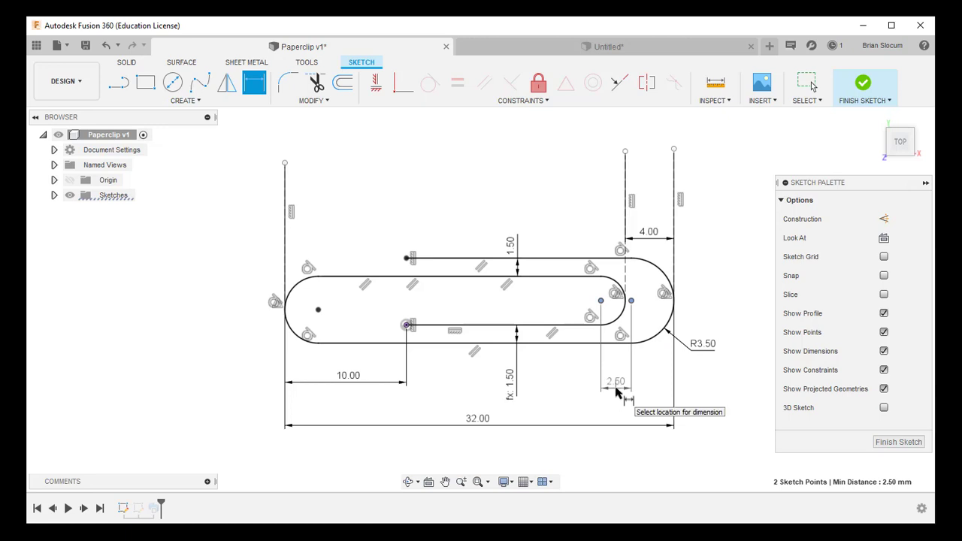
key(Escape)
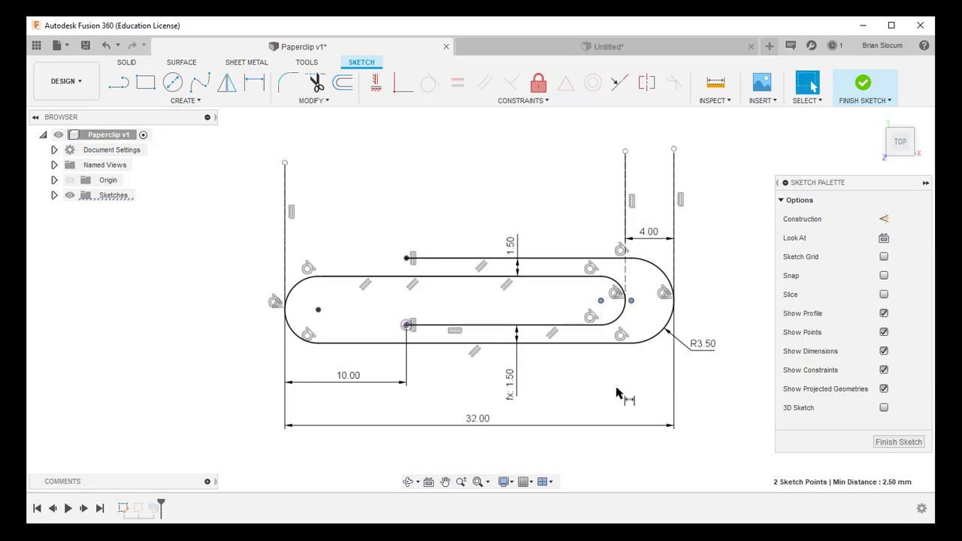
Step: Switch to the untitled design and draw a vertical tangent line about 17 mm long upward from the outer +X arc's extreme point
click(537, 47)
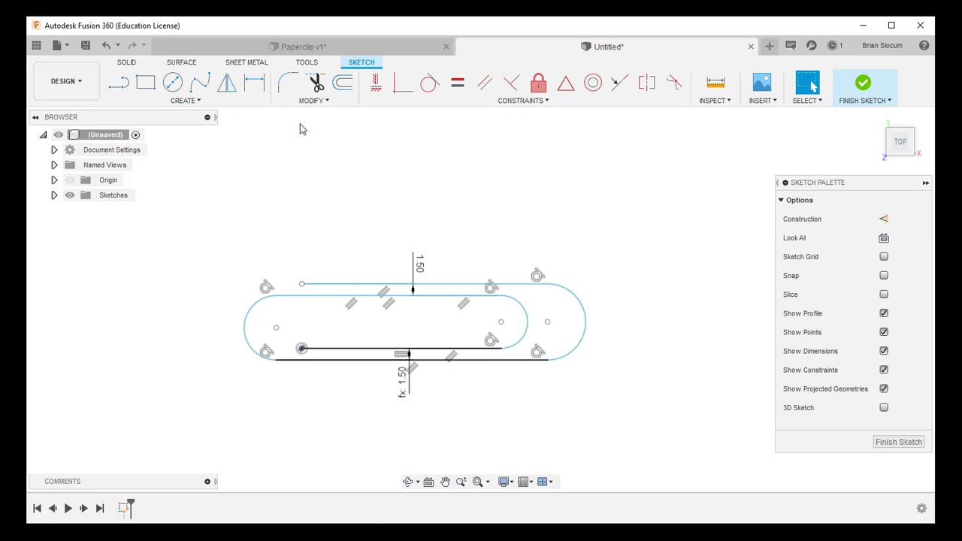
click(118, 83)
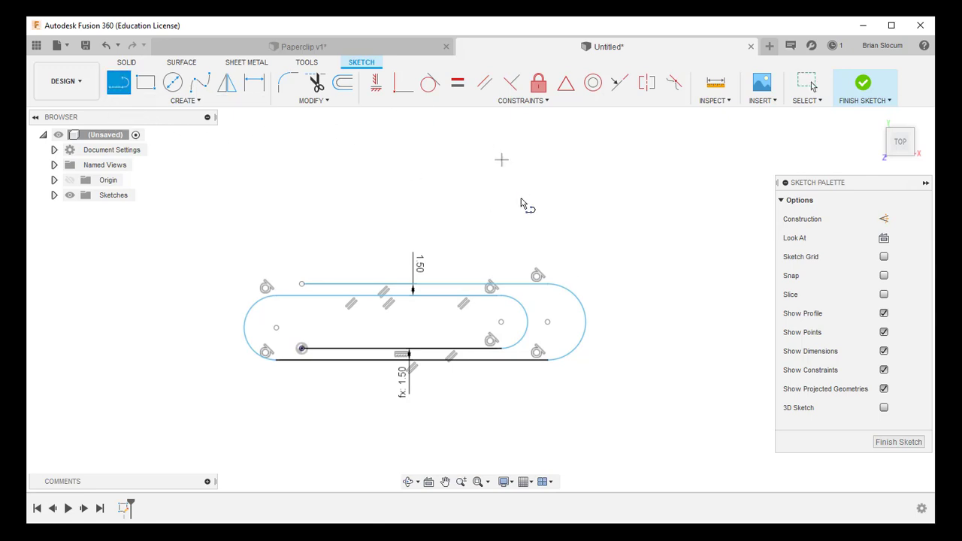
click(586, 323)
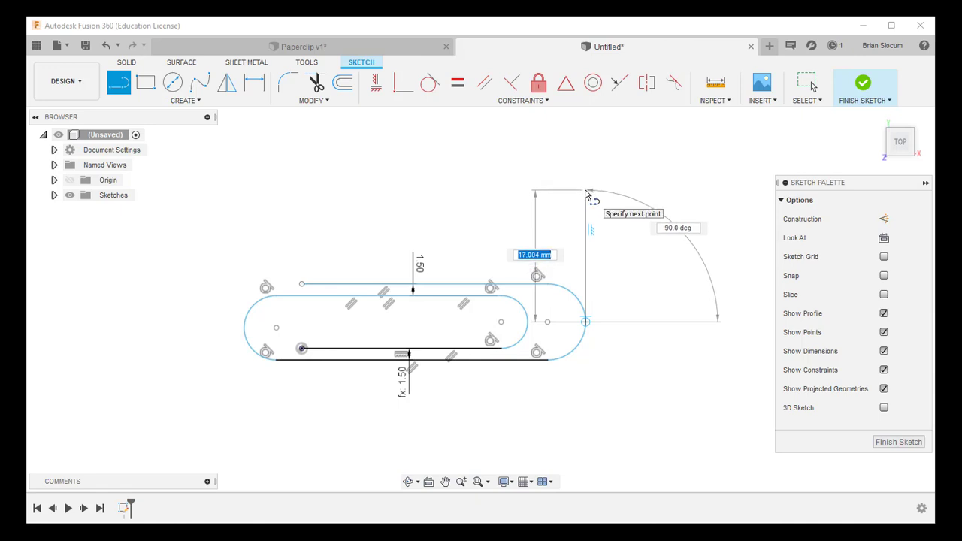
click(586, 191)
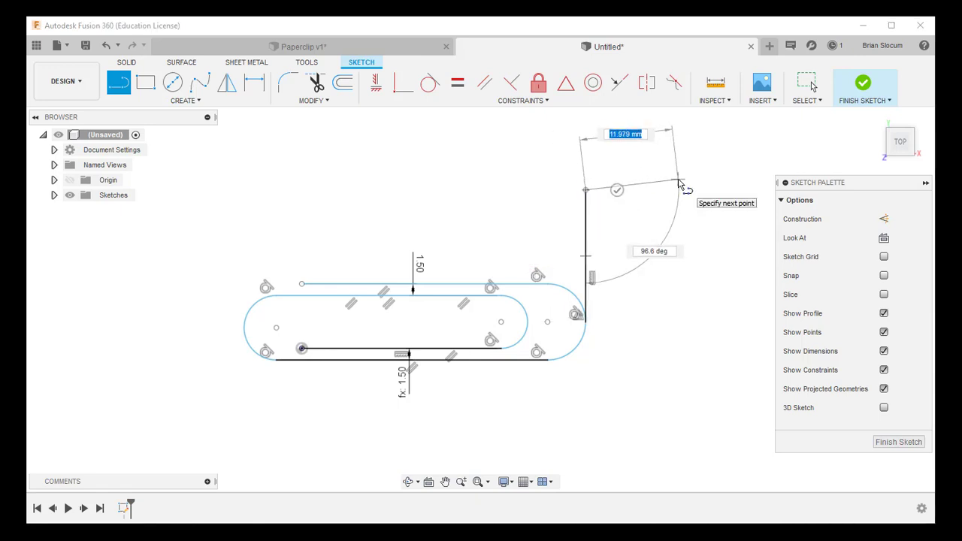
key(Escape)
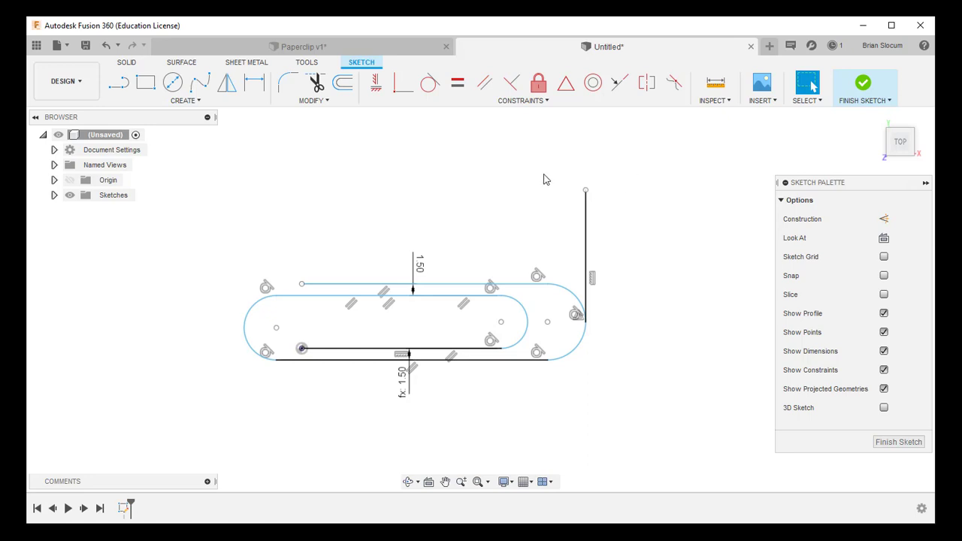
Step: Draw vertical tangent lines upward from the inner +X arc, about 17 mm long, and from the -X arc's extreme point
key(l)
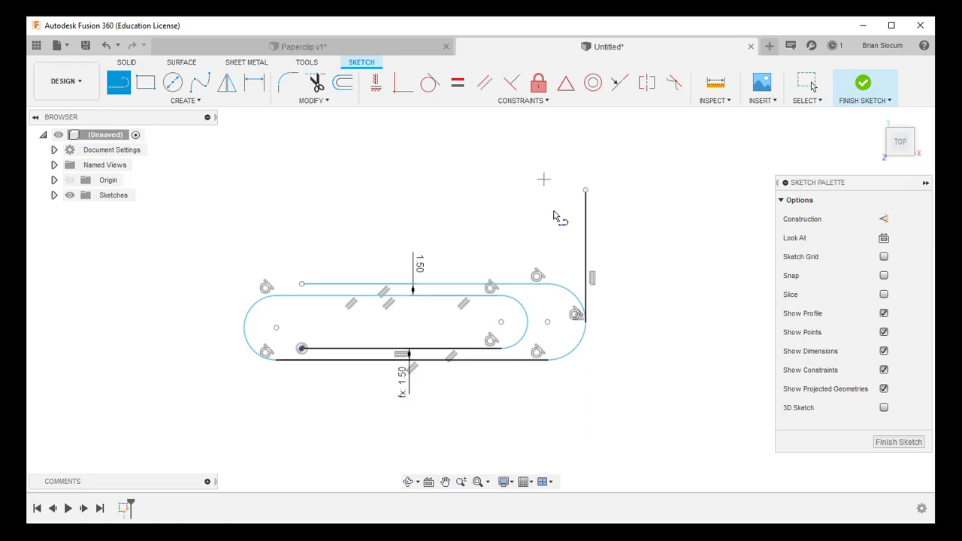
click(528, 323)
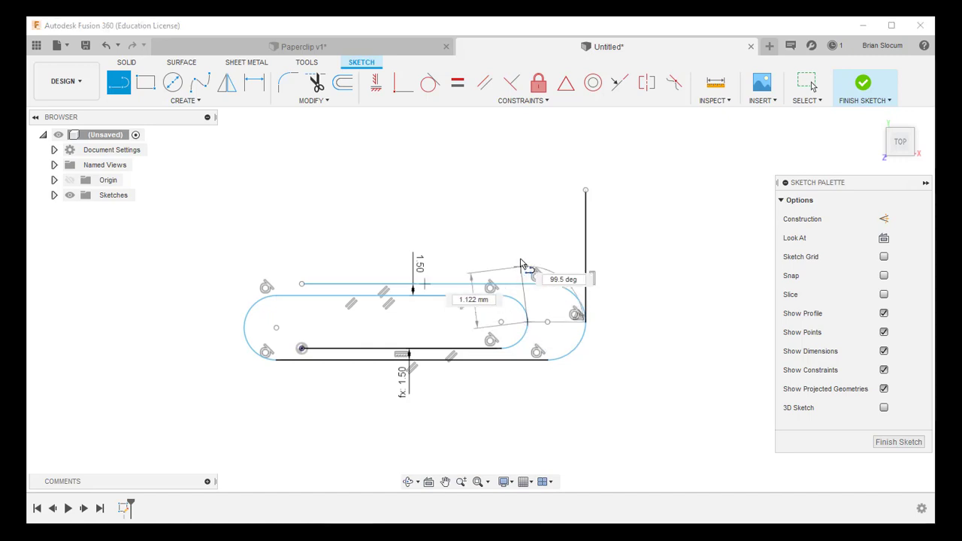
click(528, 193)
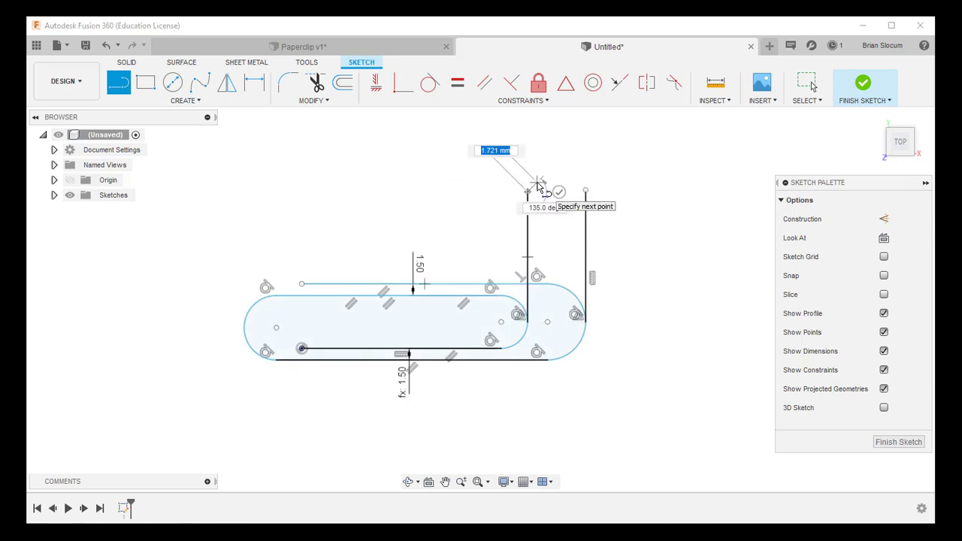
key(Escape)
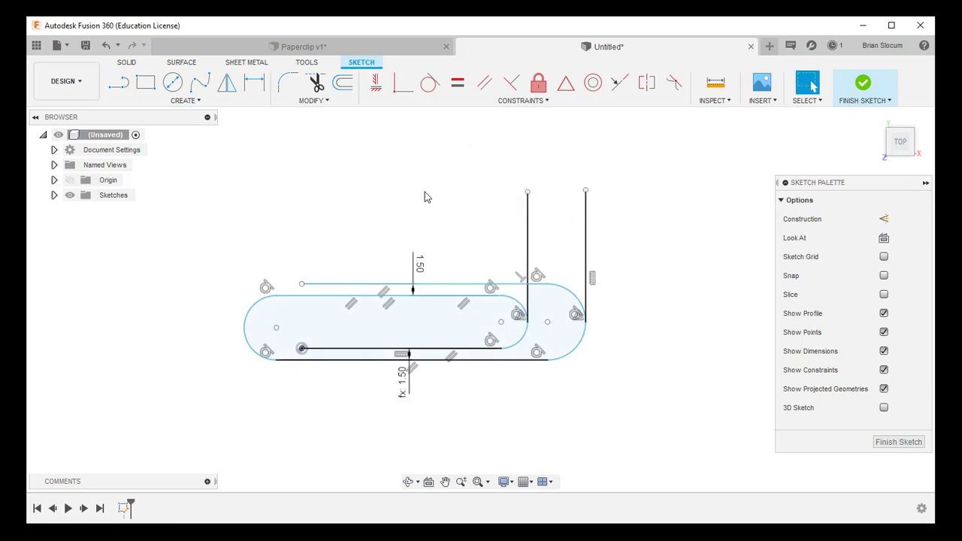
click(243, 327)
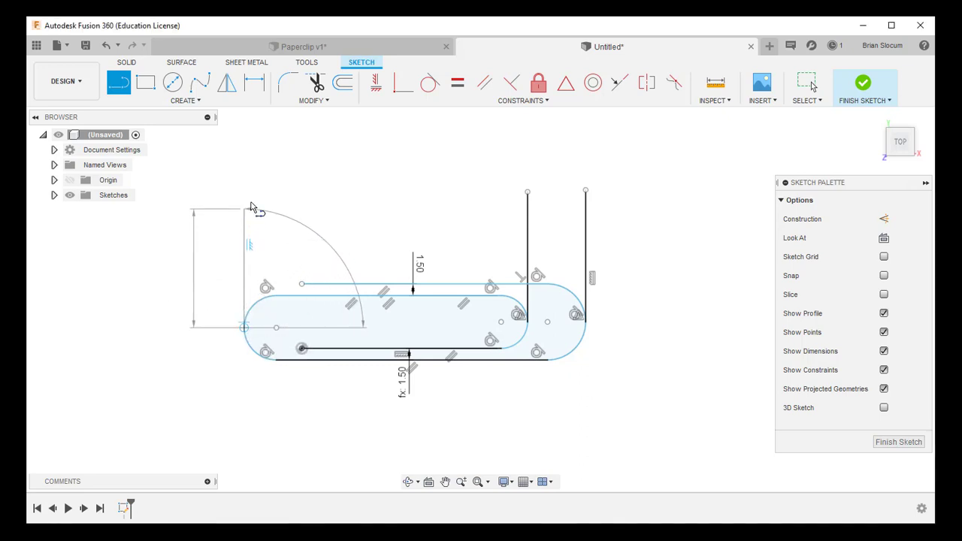
click(243, 208)
key(Escape)
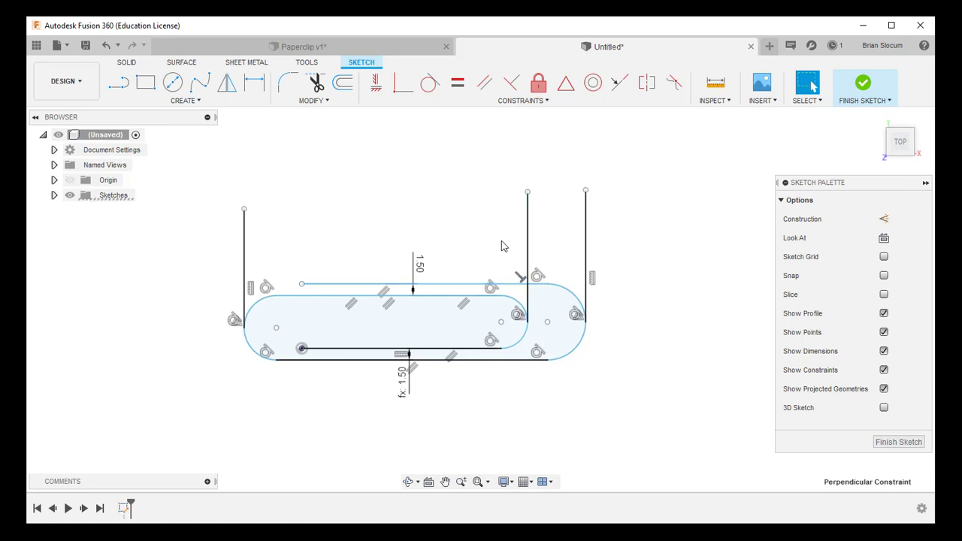
Step: Delete the perpendicular constraint on the inner arc's tangent line and apply a Horizontal/Vertical constraint to that line instead
key(Delete)
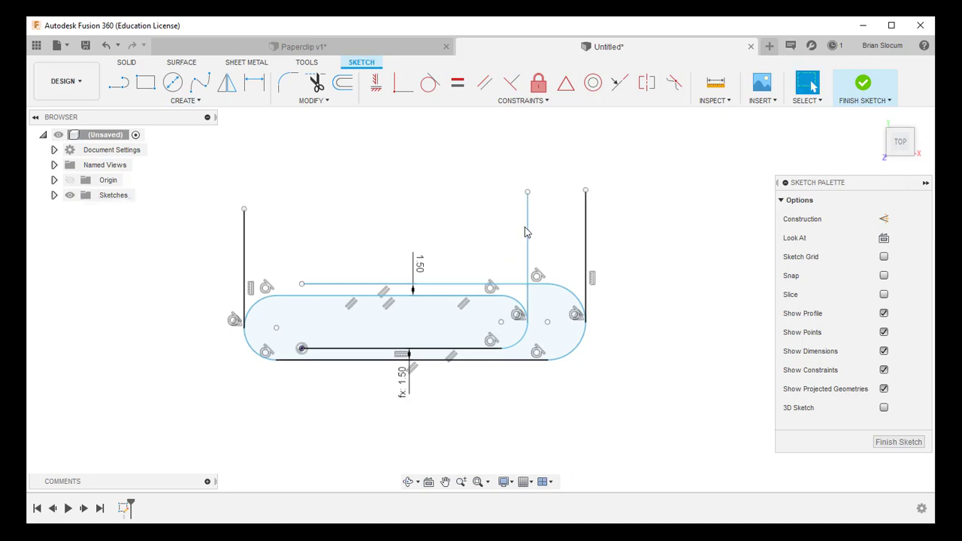
click(522, 226)
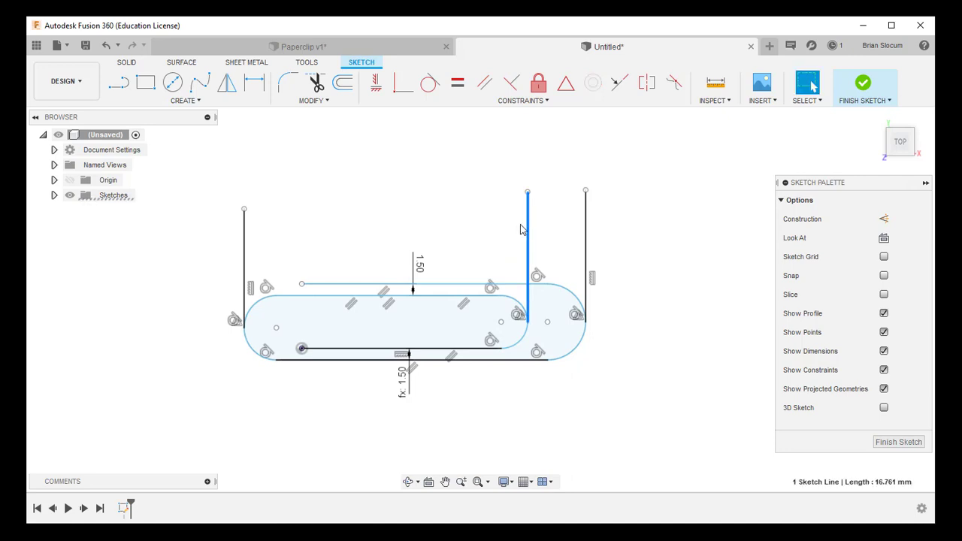
click(376, 84)
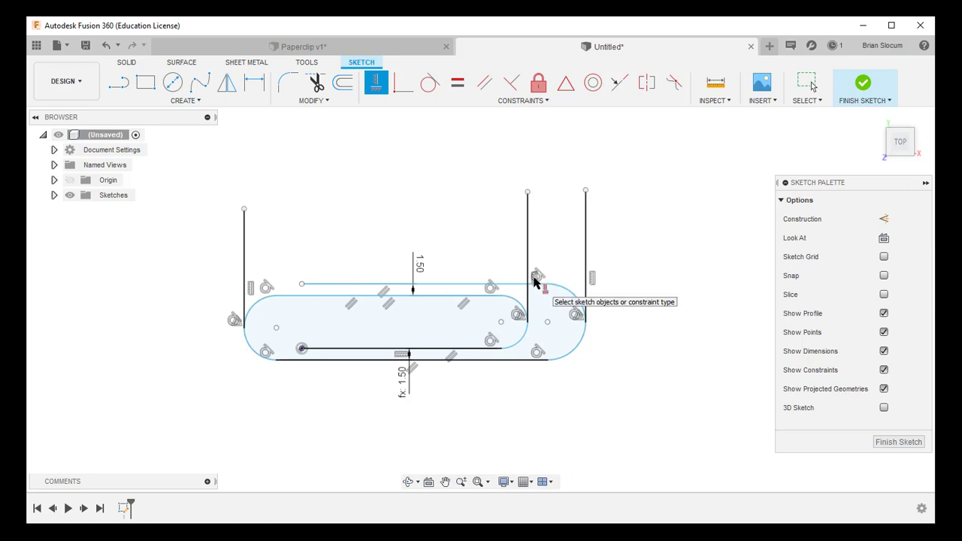
Step: Convert the three vertical tangent lines of the paperclip sketch to construction lines
key(Escape)
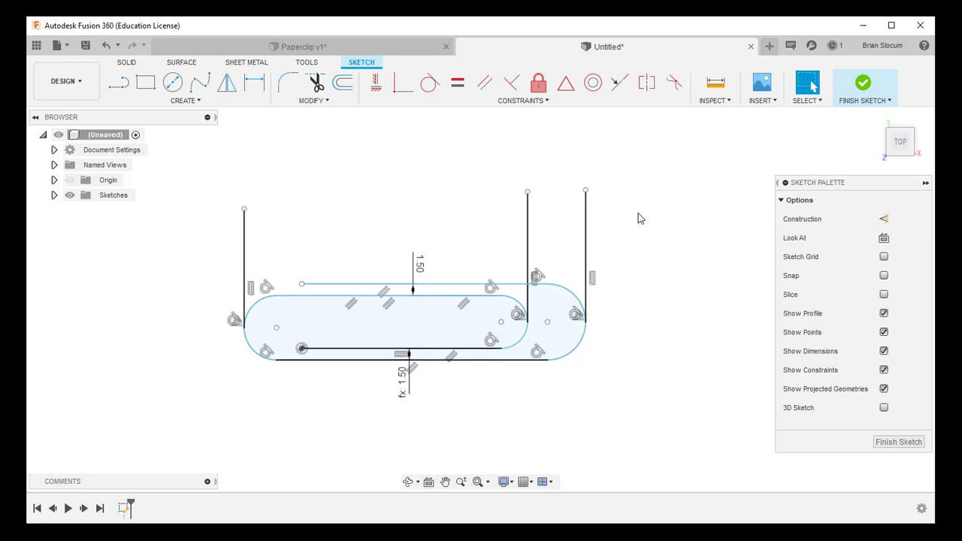
click(586, 220)
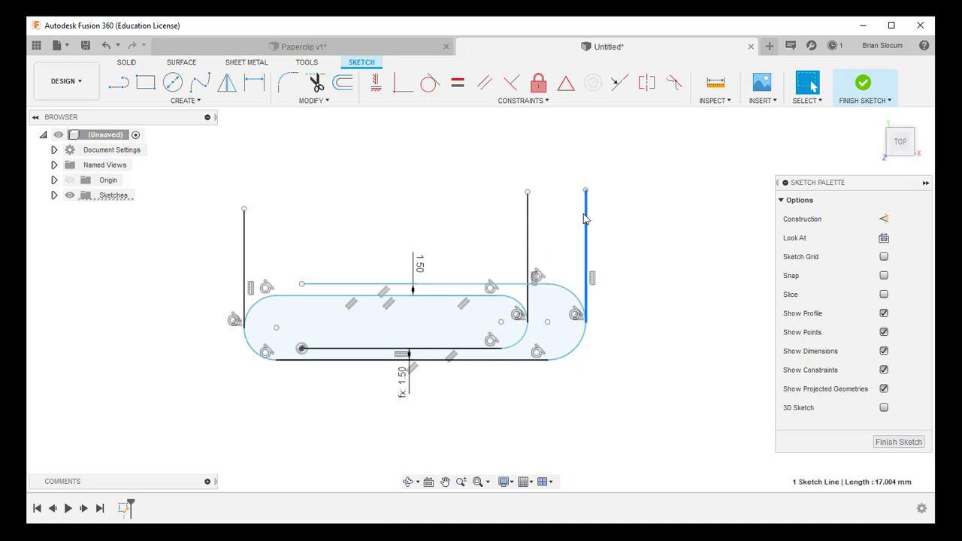
shift+click(529, 222)
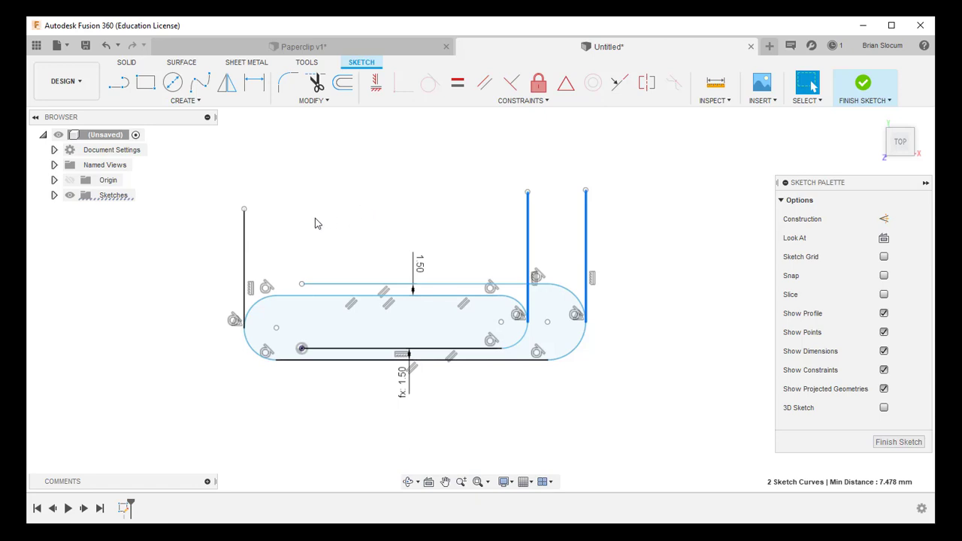
shift+click(244, 235)
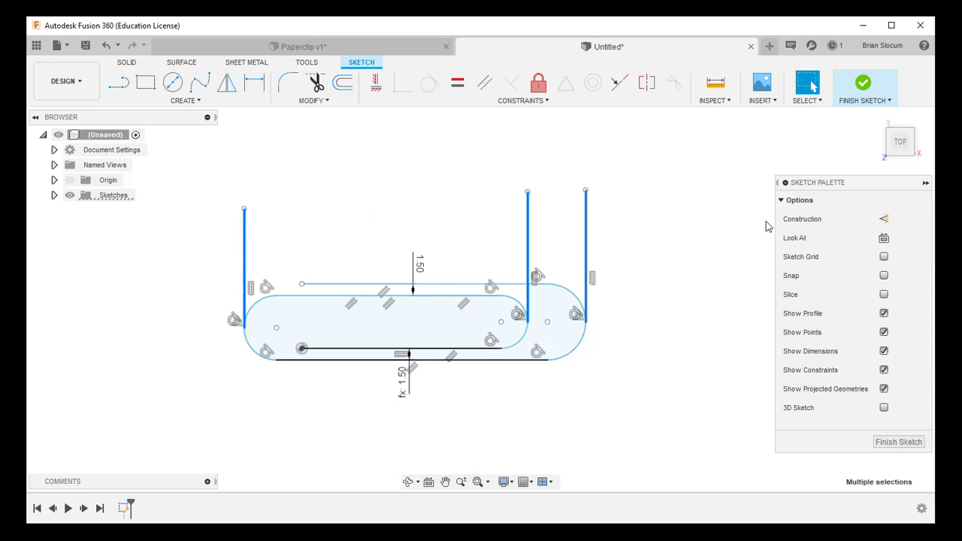
click(884, 219)
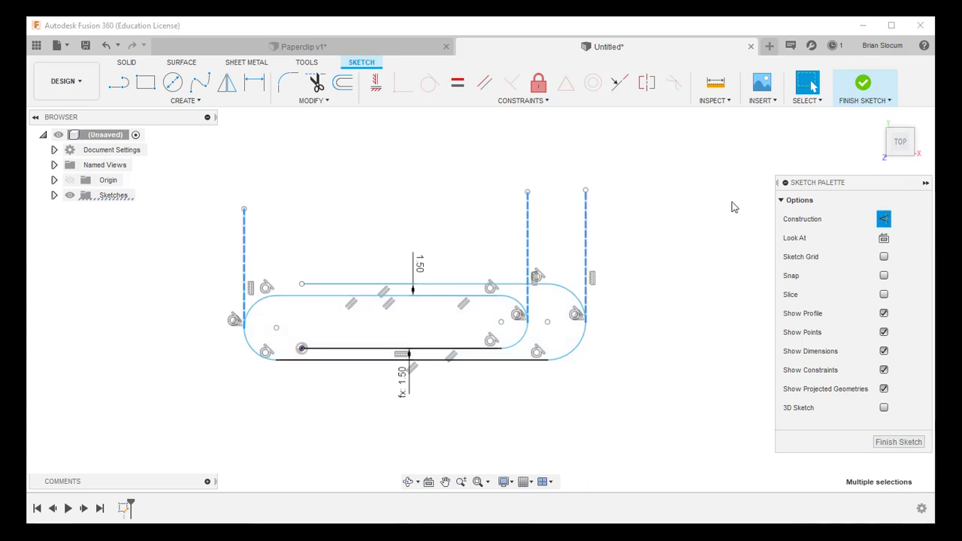
click(665, 201)
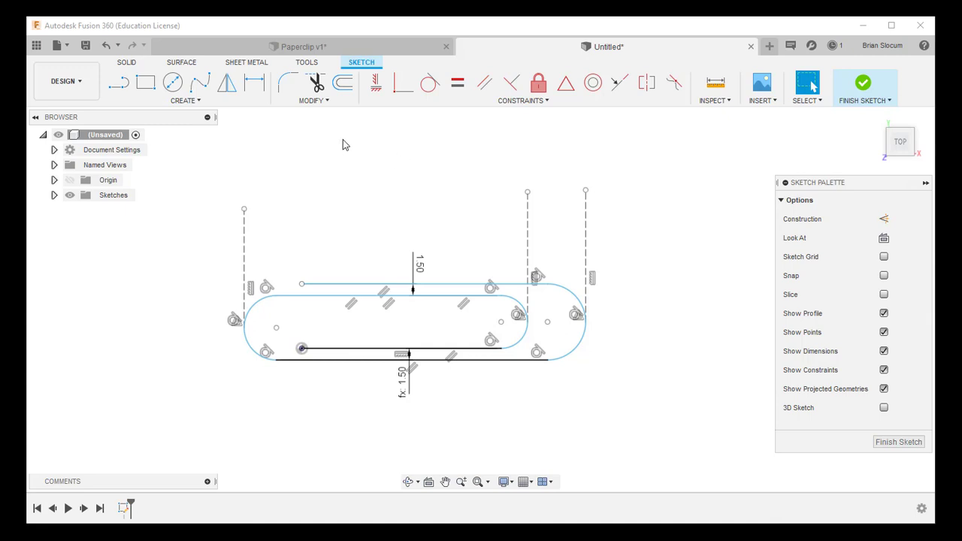
Step: Dimension the distance between the two +X construction lines as 4 mm
click(254, 83)
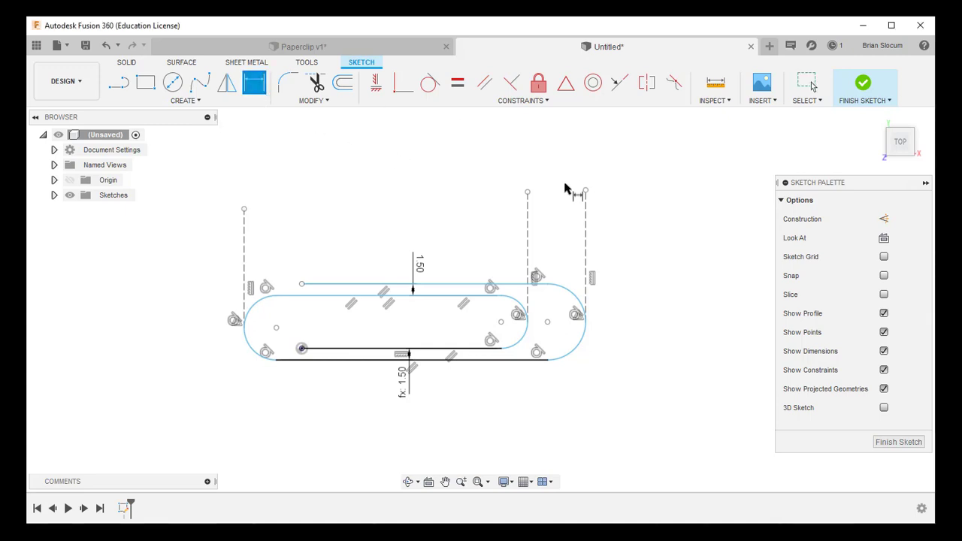
click(527, 257)
click(586, 257)
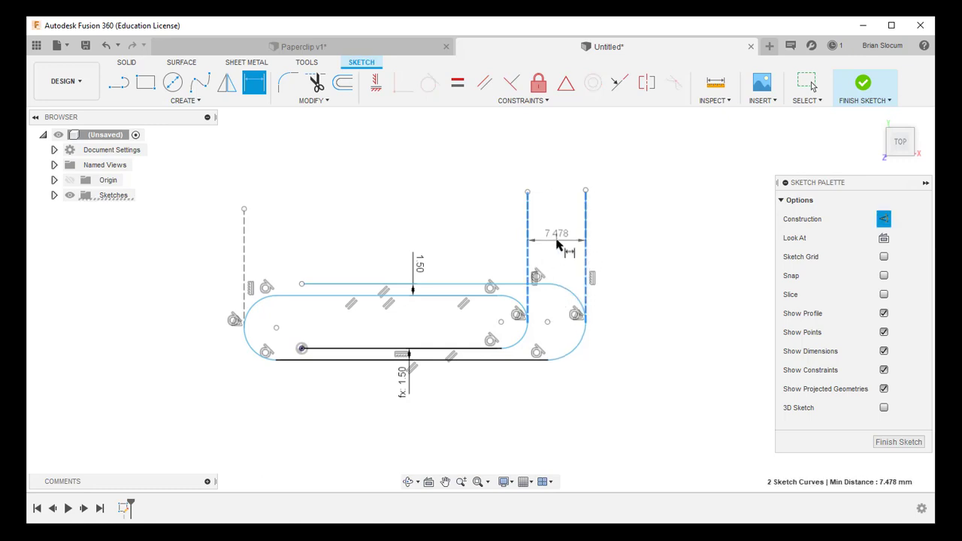
click(556, 245)
text(4)
key(Return)
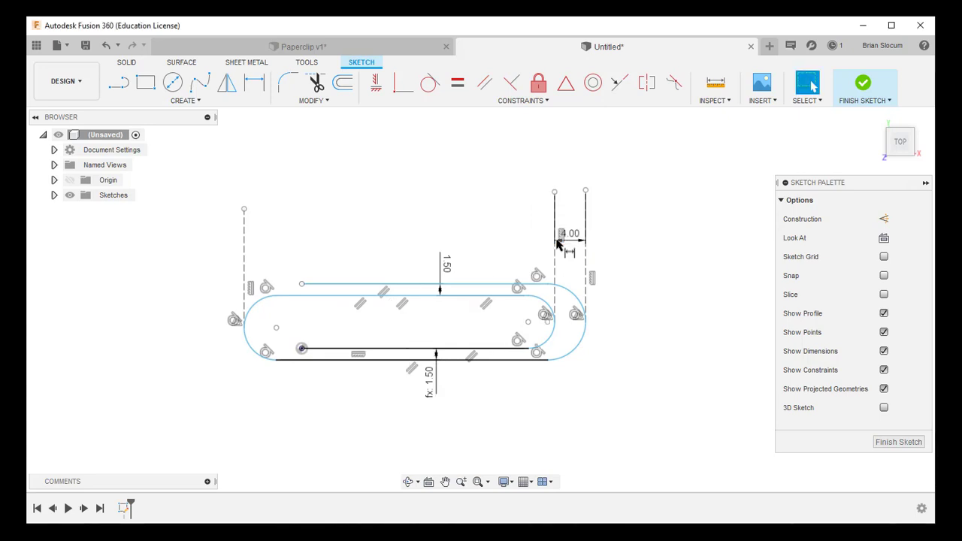
Step: Dimension the outer +X end arc with a radius of 3.5 mm
click(585, 347)
click(617, 372)
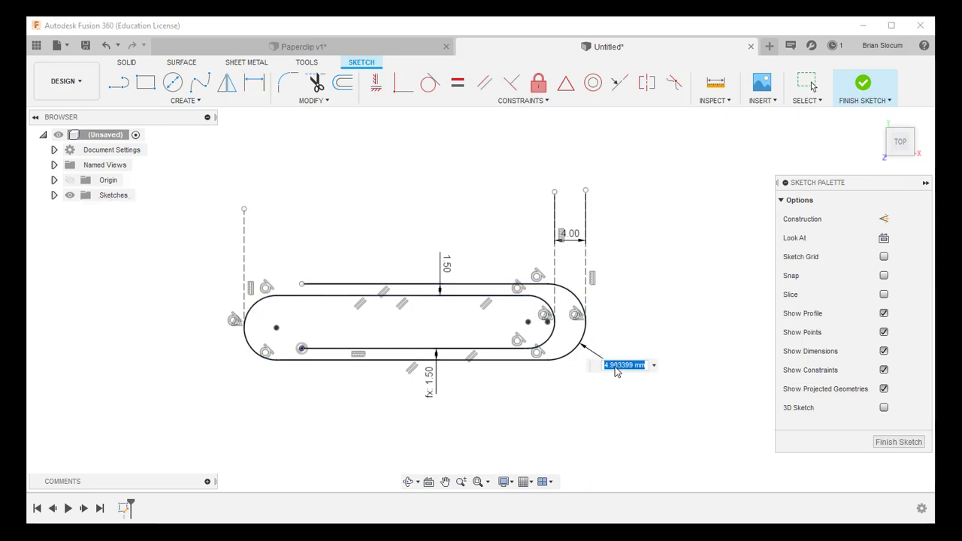
text(3.5)
key(Return)
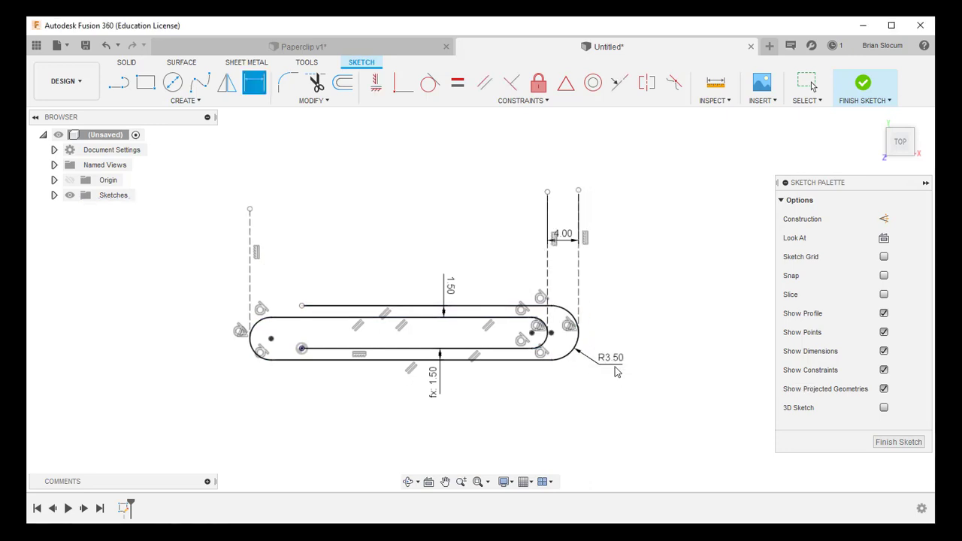
Step: Dimension the horizontal distance from the origin point to the -X construction line as 10 mm
click(302, 349)
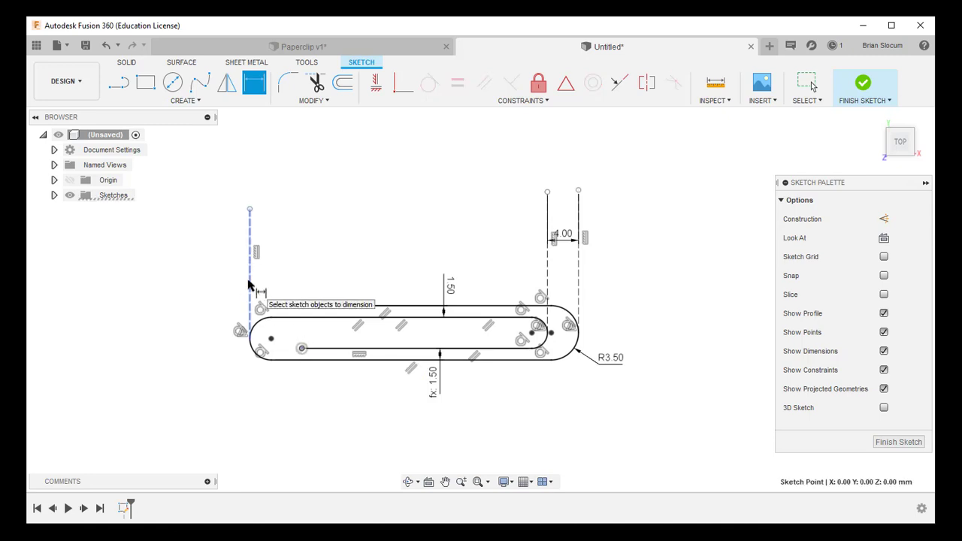
click(249, 286)
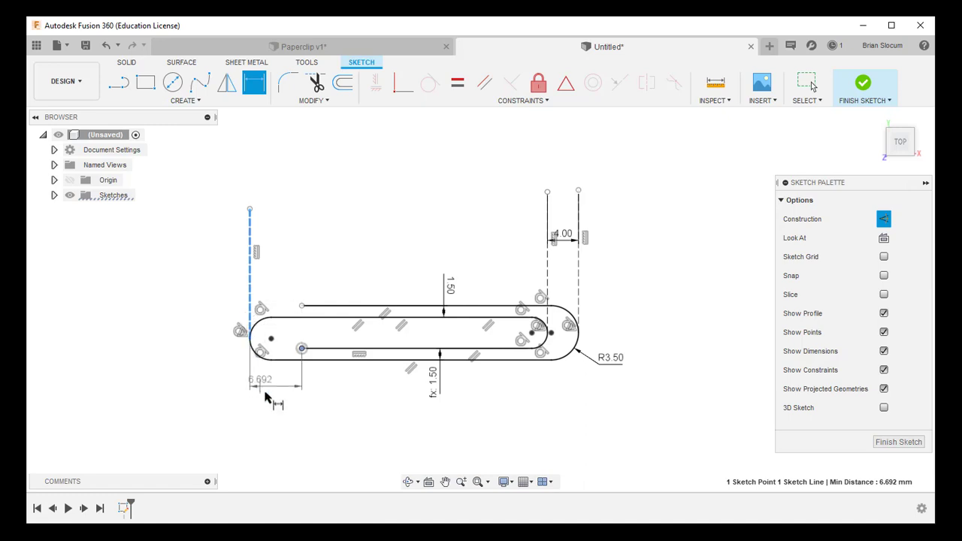
click(279, 399)
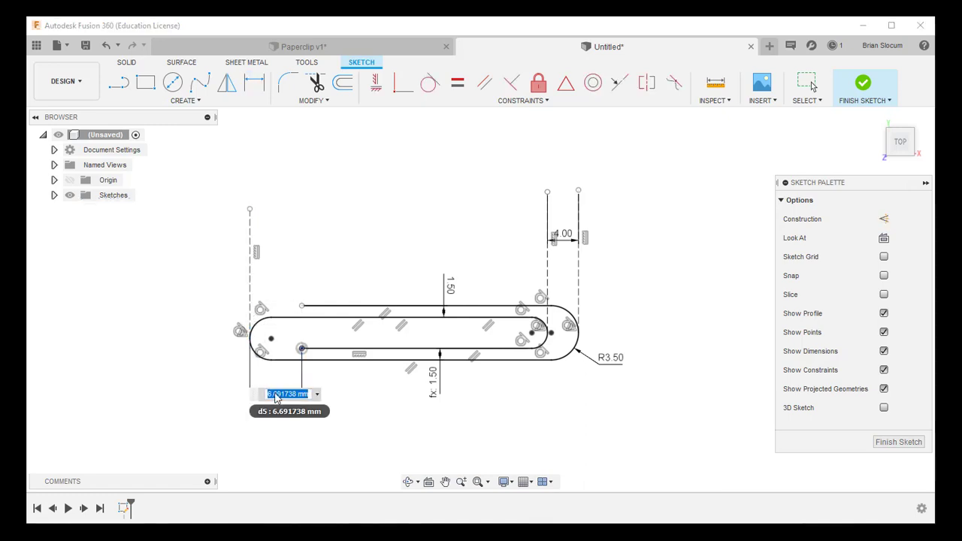
text(10)
key(Return)
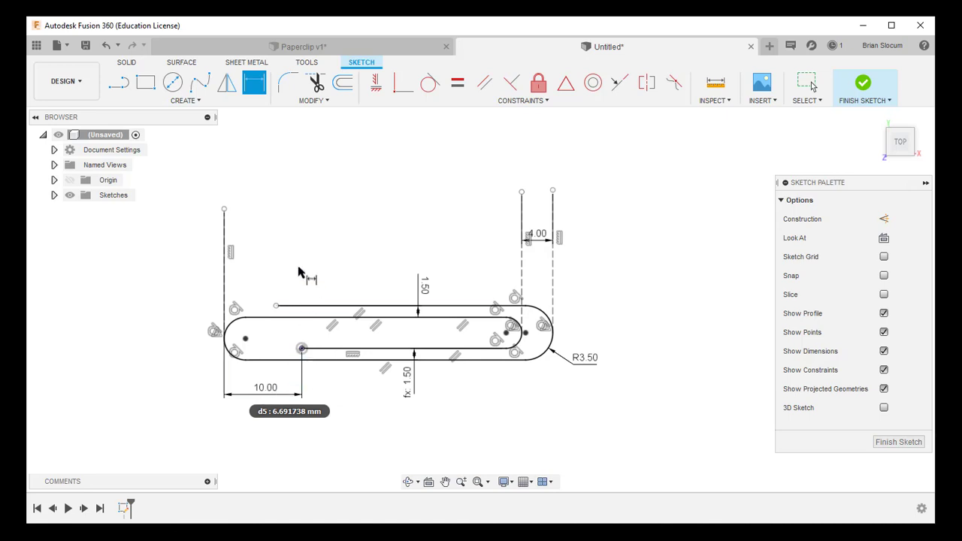
Step: Dimension the overall length between the -X and outermost +X construction lines as 32 mm, placed below the paperclip
click(225, 277)
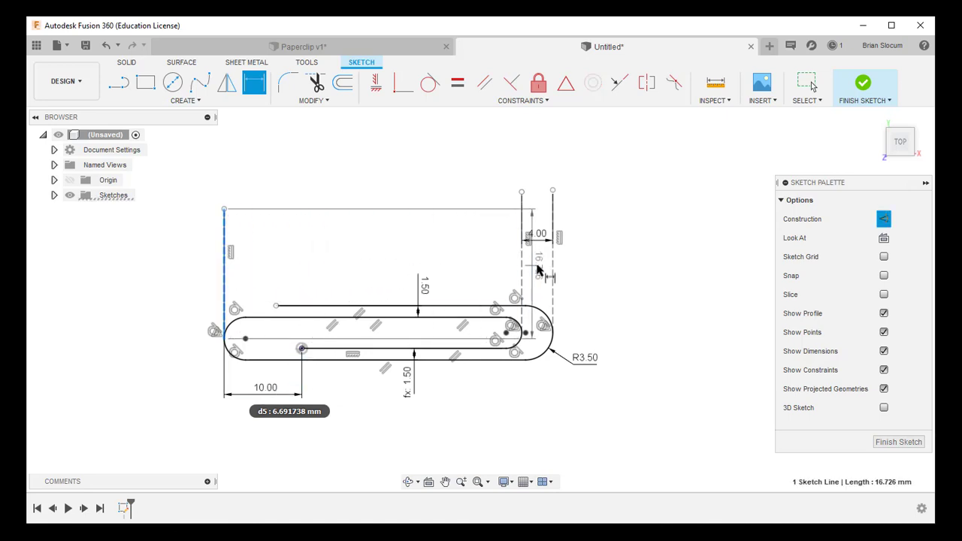
shift+click(553, 272)
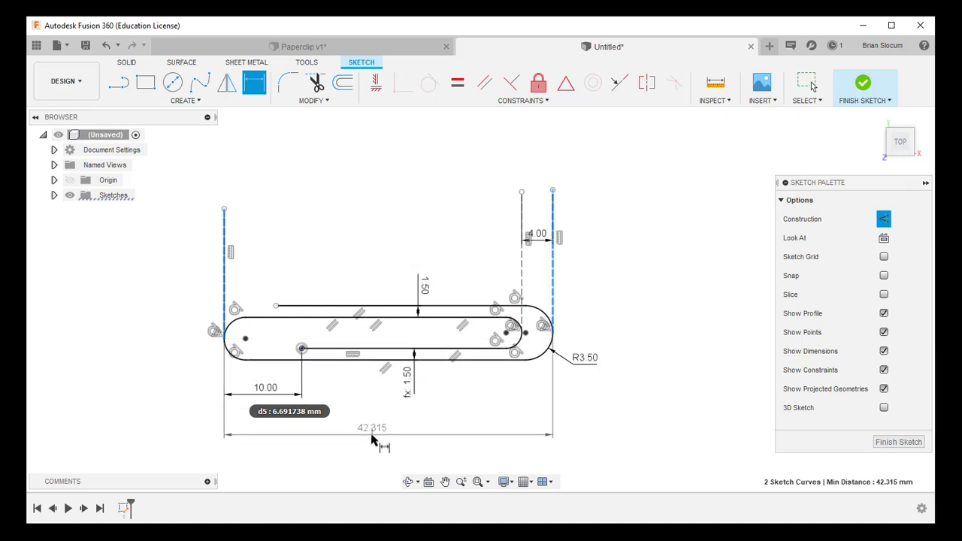
click(373, 441)
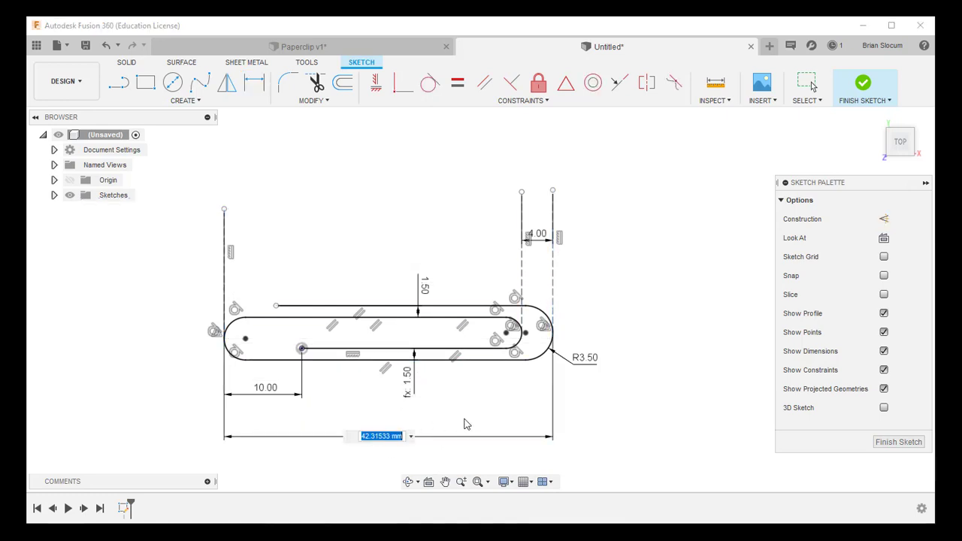
text(32)
key(Return)
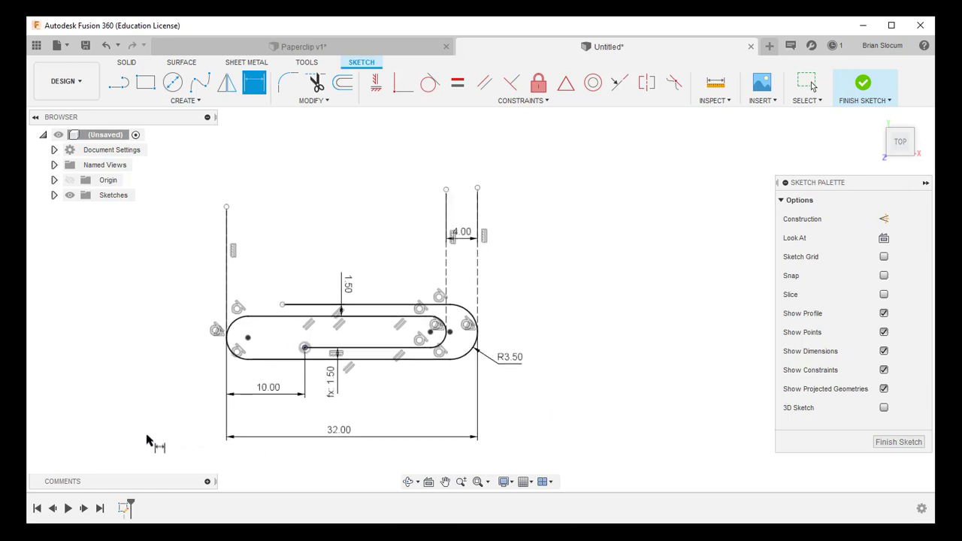
scroll(147, 440, up, 1)
scroll(147, 441, up, 1)
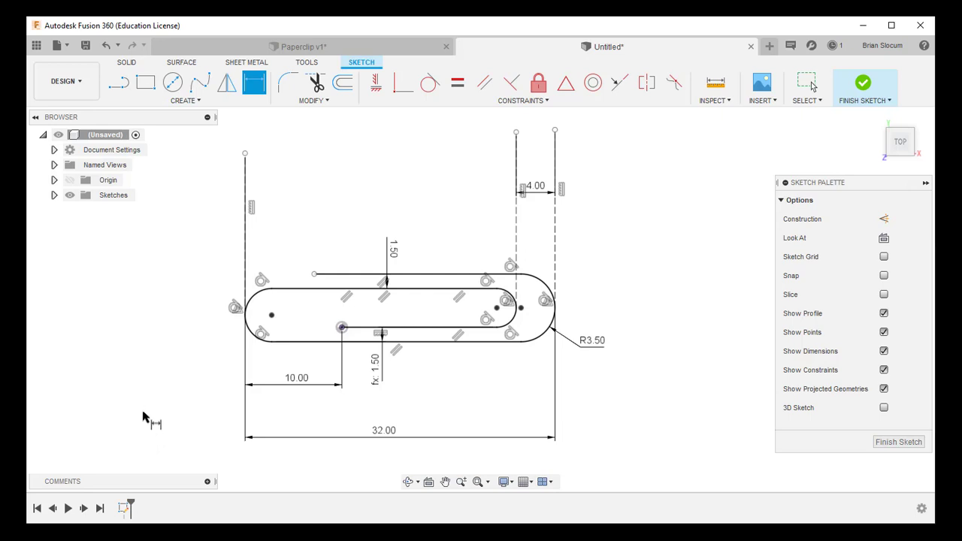
key(Escape)
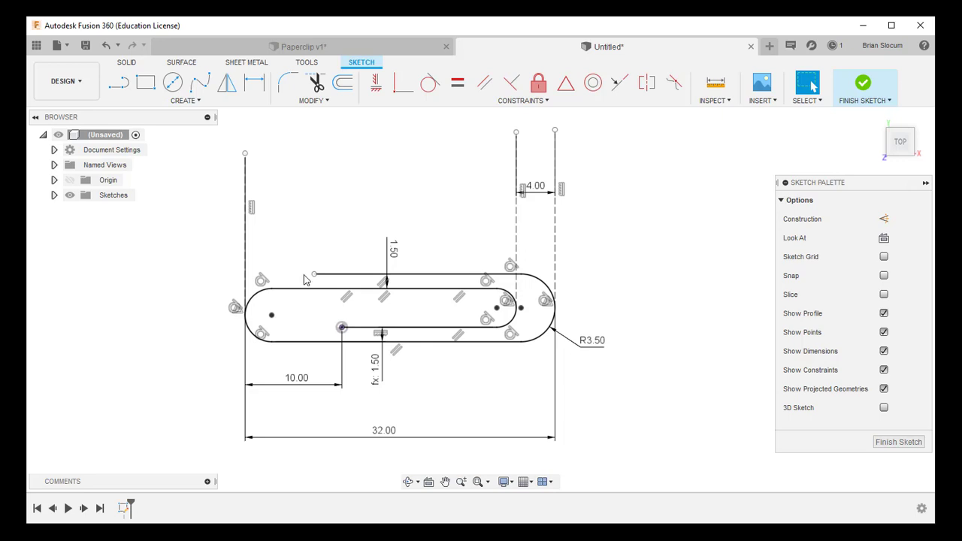
Step: Align the open end of the outermost upper line vertically with the origin point using a Horizontal/Vertical constraint
drag(315, 276, 359, 256)
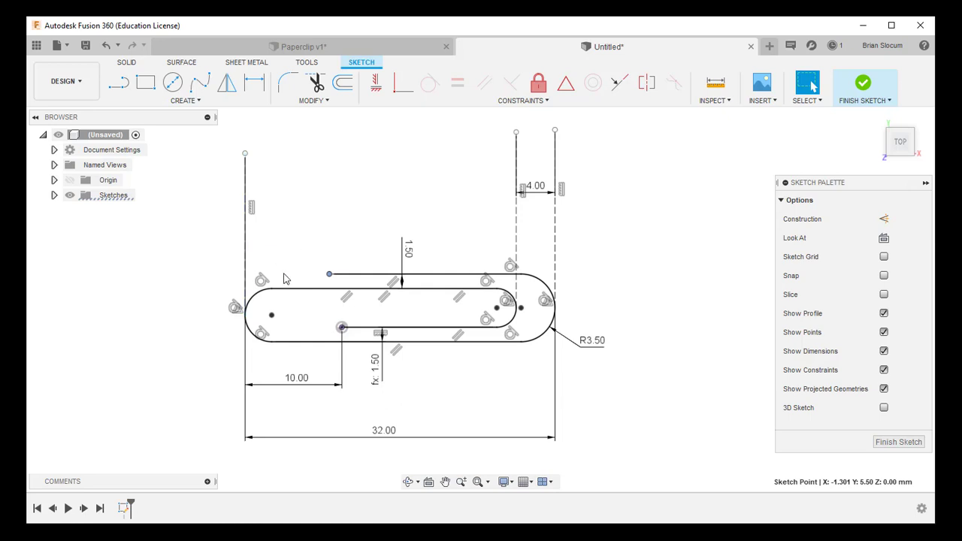
click(330, 273)
ctrl+click(342, 326)
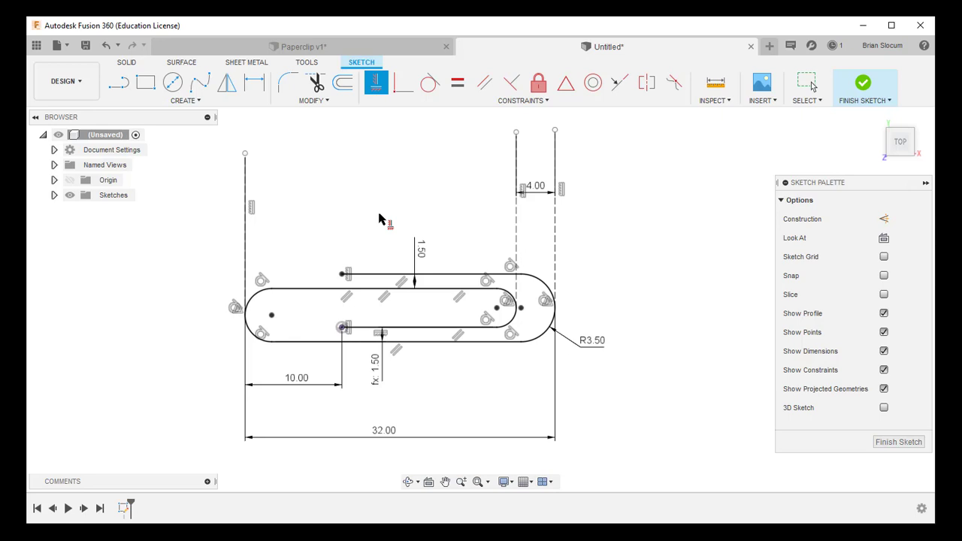
key(Escape)
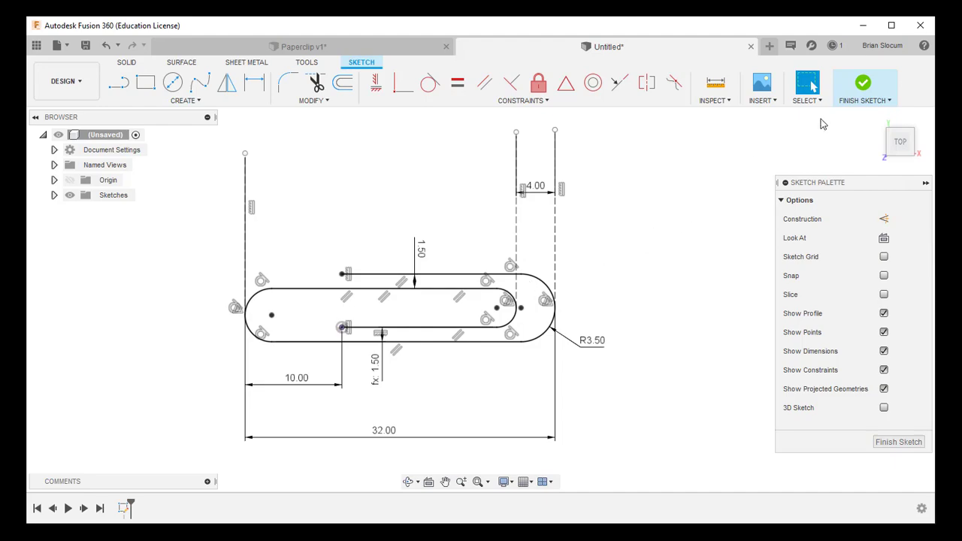
Step: Finish the path sketch and start a new sketch on the vertical YZ origin plane
click(864, 83)
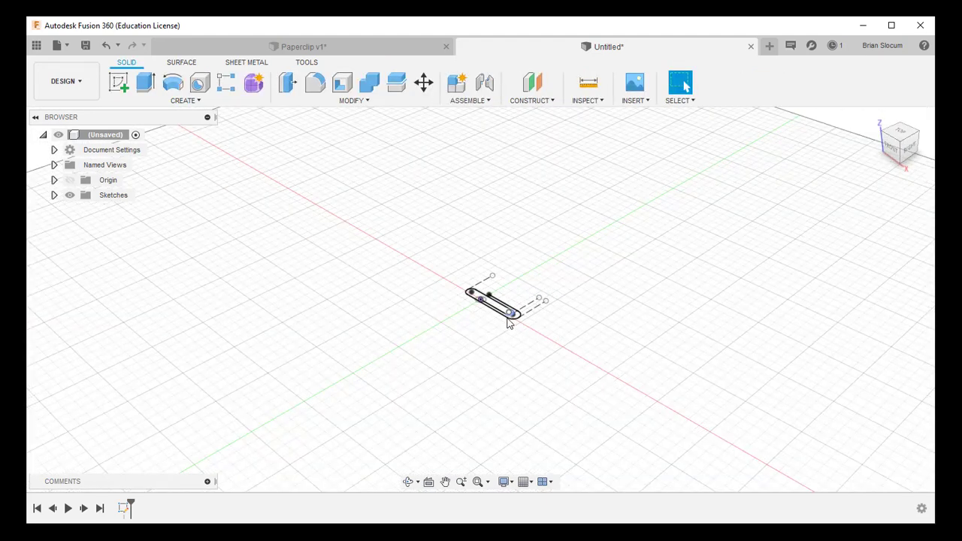
scroll(497, 263, up, 4)
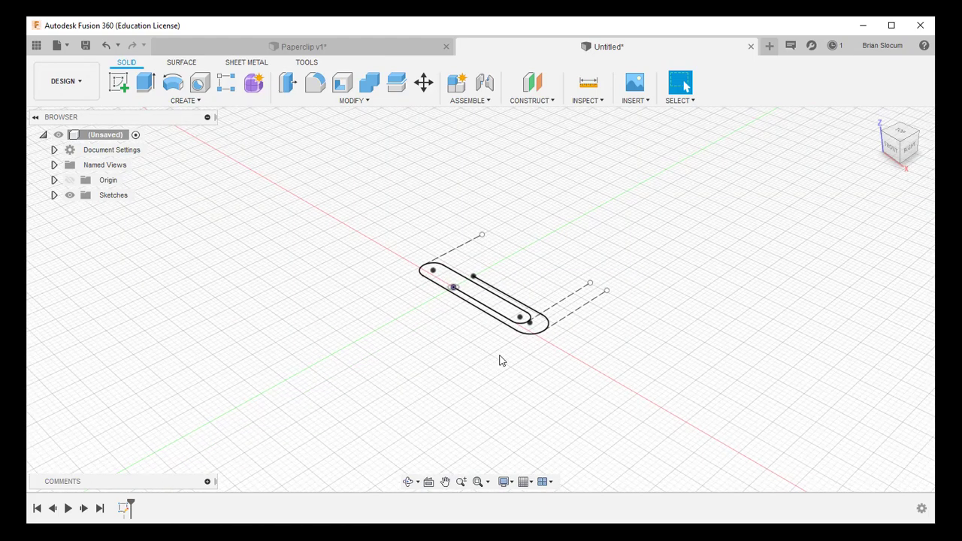
scroll(501, 359, up, 3)
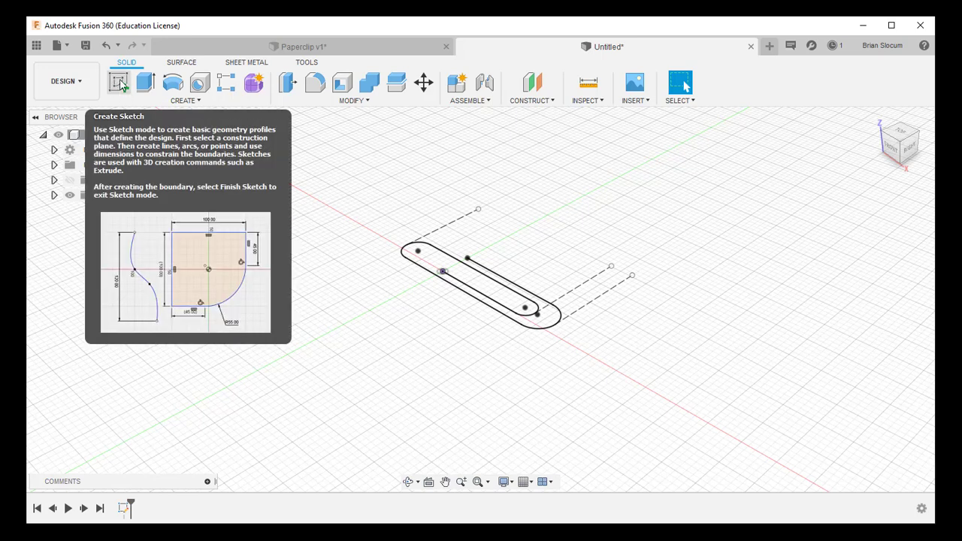
click(120, 83)
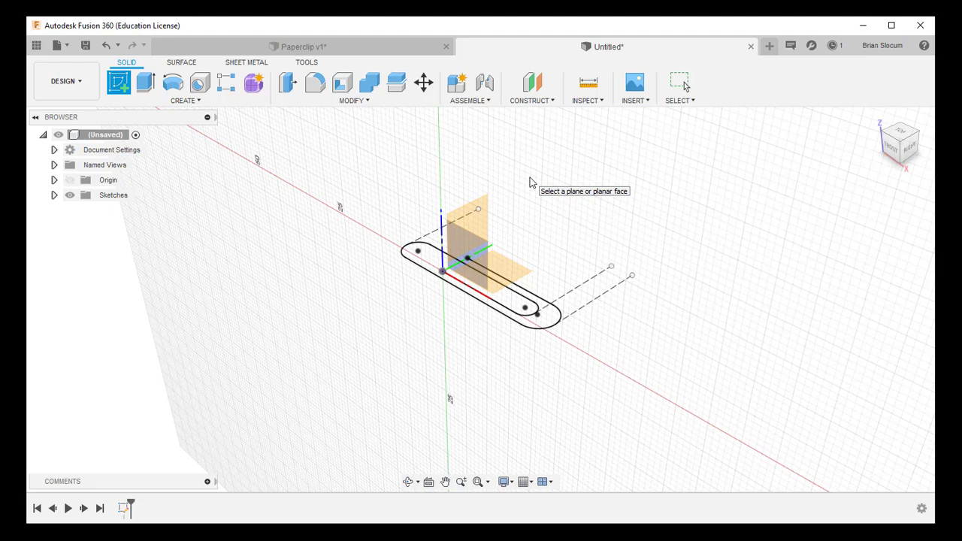
click(478, 230)
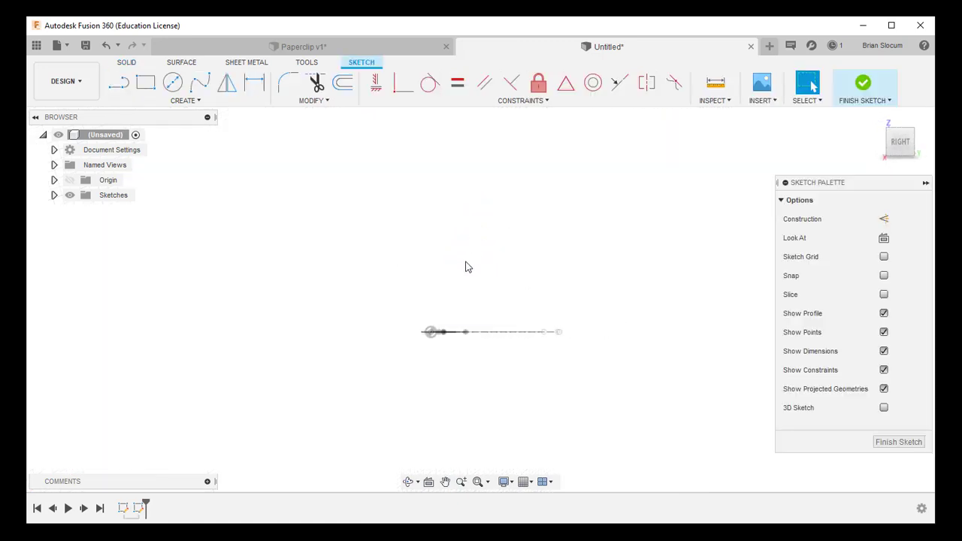
Step: Draw a center diameter circle about 1.4 mm in diameter centered on the wire path's inner end at the origin
shift+middle_drag(423, 262, 433, 271)
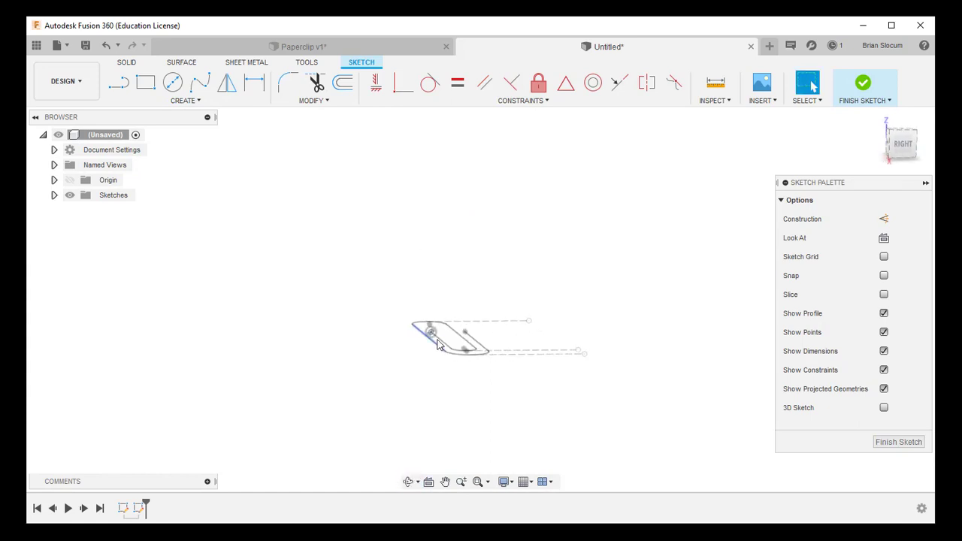
scroll(438, 333, down, 2)
scroll(438, 332, up, 3)
scroll(438, 335, up, 3)
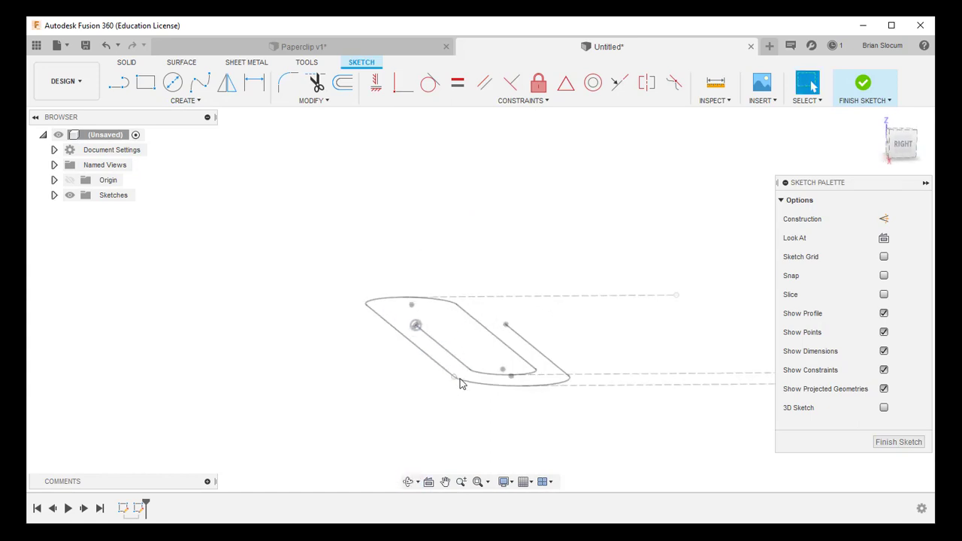
scroll(459, 381, up, 3)
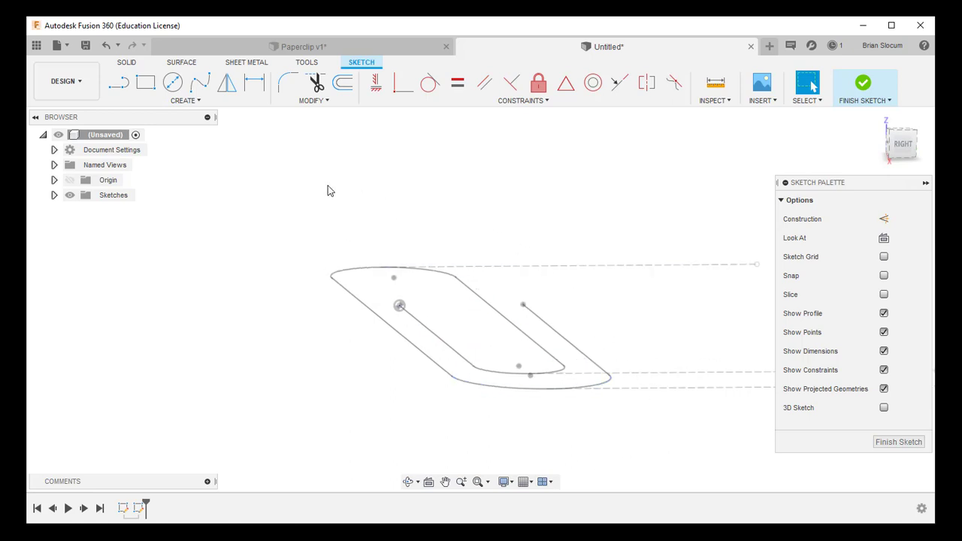
click(173, 86)
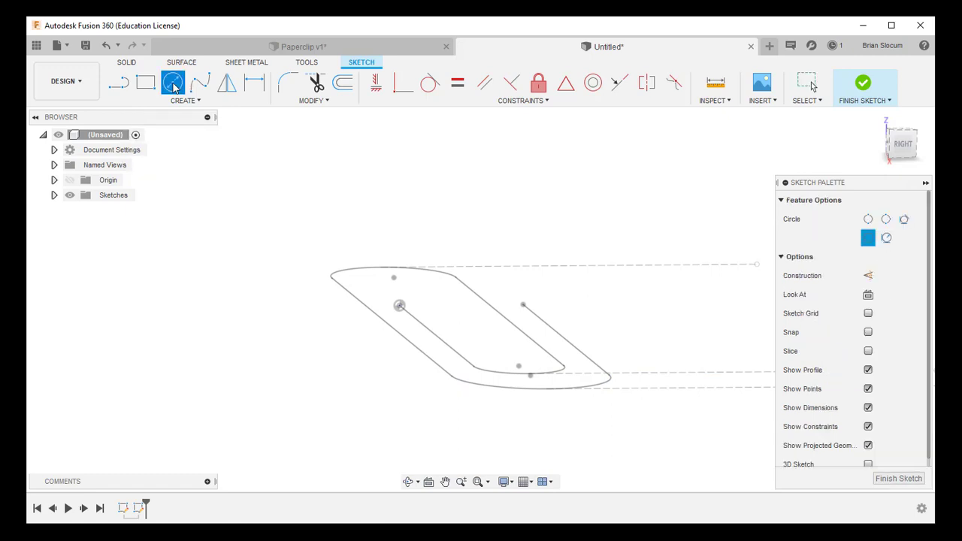
click(399, 306)
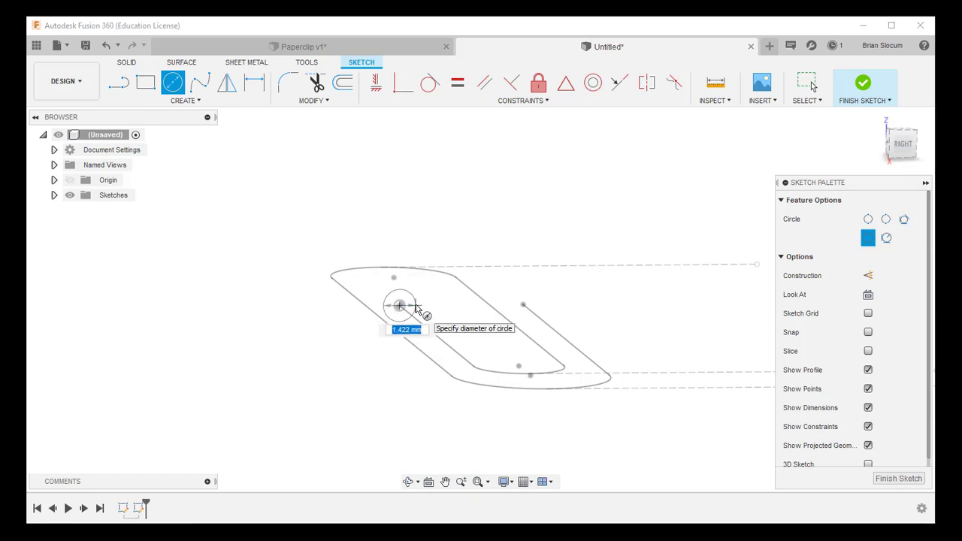
click(417, 308)
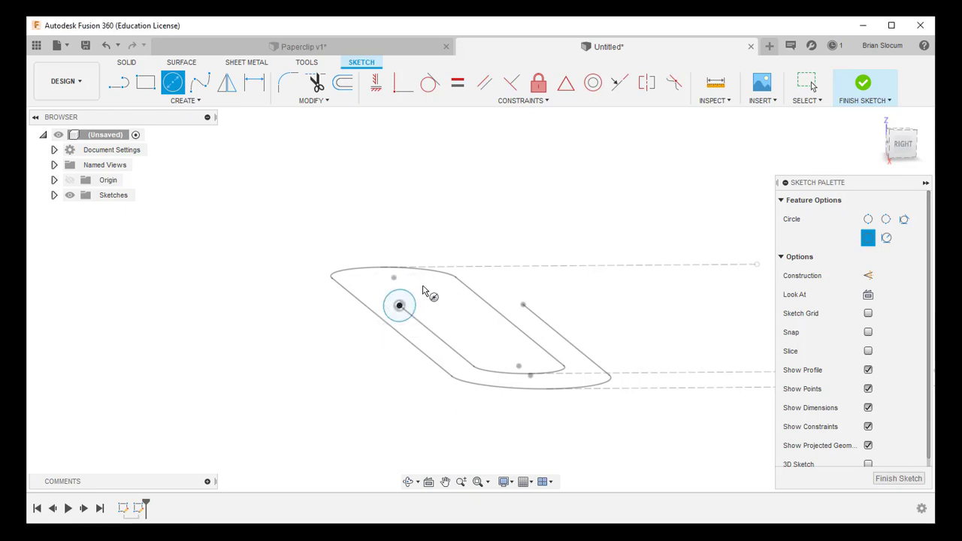
Step: Dimension the wire profile circle's diameter as 1 mm and finish the sketch
click(254, 82)
click(415, 301)
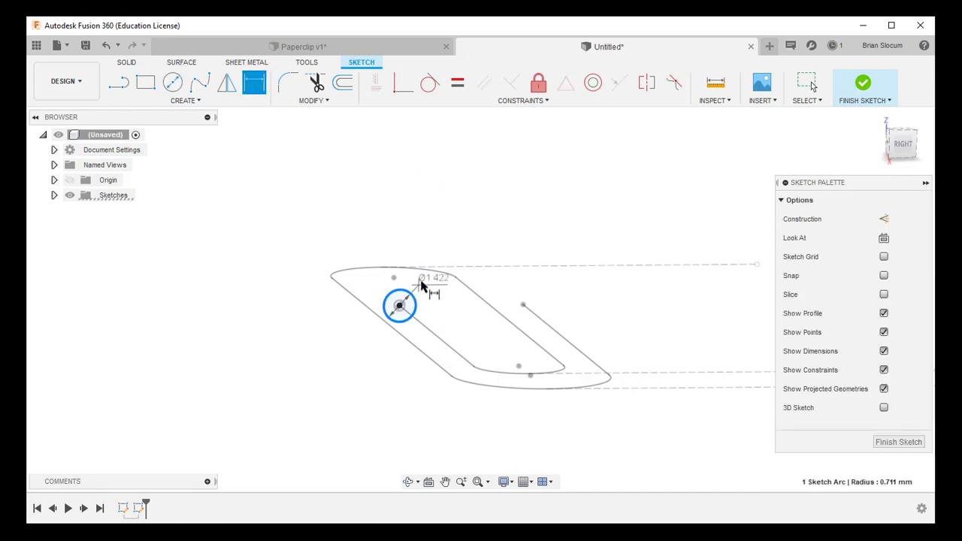
click(433, 293)
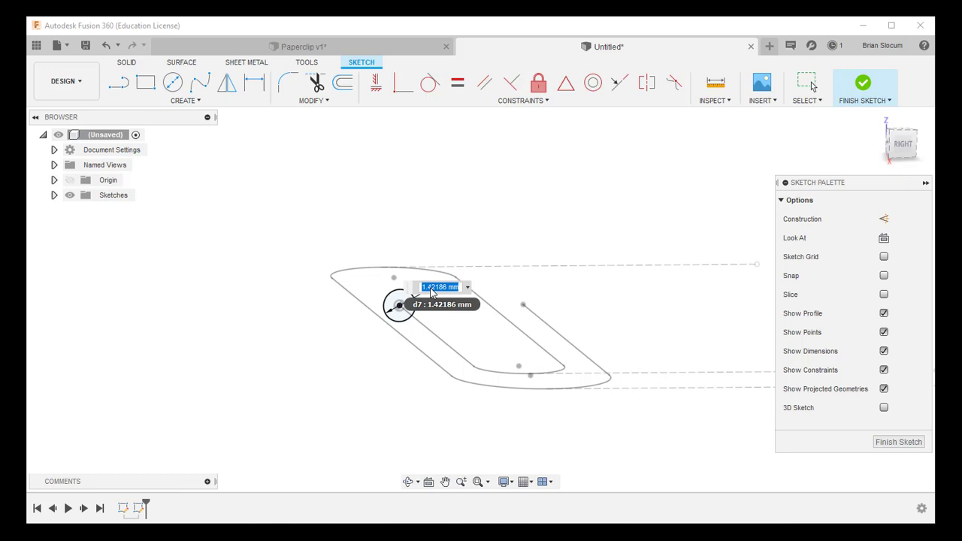
text(1)
key(Return)
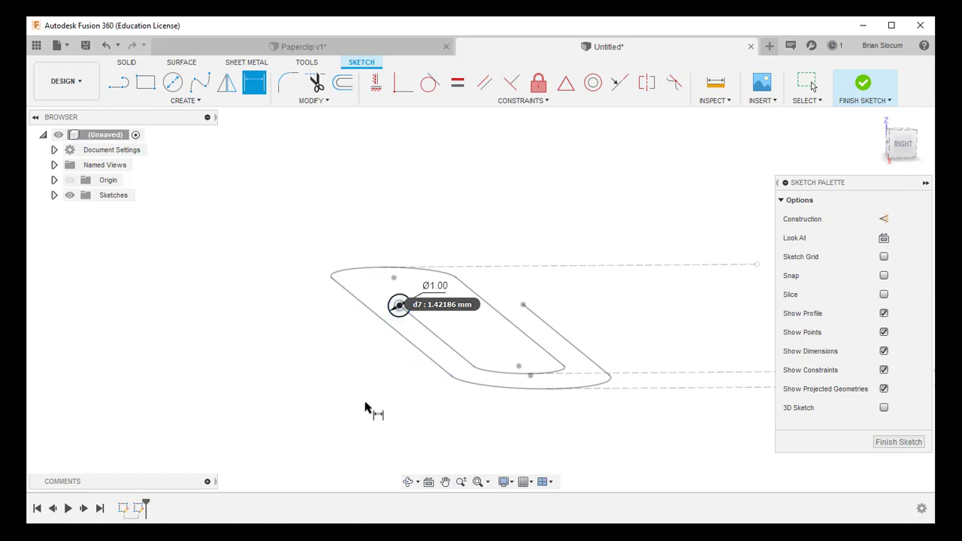
click(868, 82)
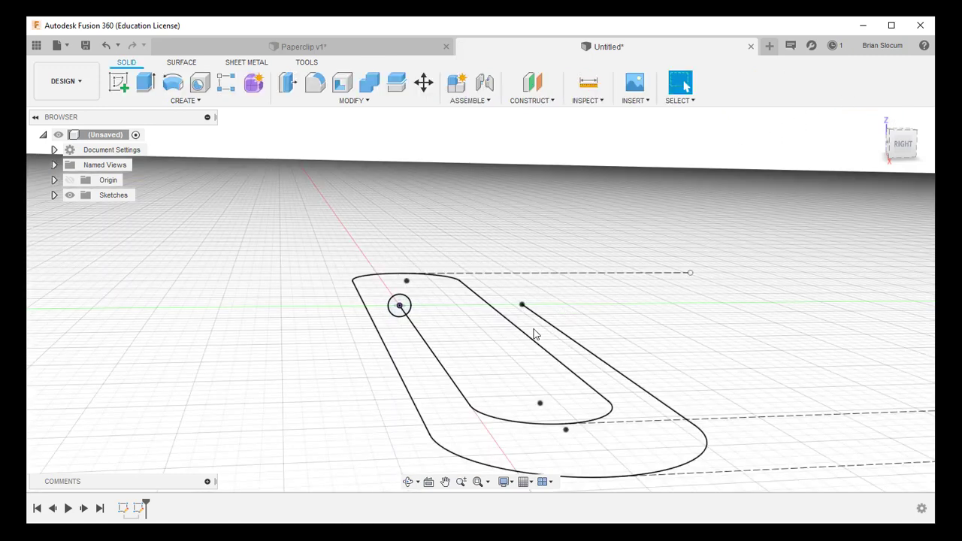
Step: Set up a Single Path sweep of the circular profile along the chained paperclip path, starting from its inner straight line
mouse_move(476, 348)
shift+middle_down()
mouse_move(448, 378)
mouse_move(466, 381)
mouse_move(468, 397)
shift+middle_up()
scroll(457, 393, up, 1)
scroll(453, 384, down, 1)
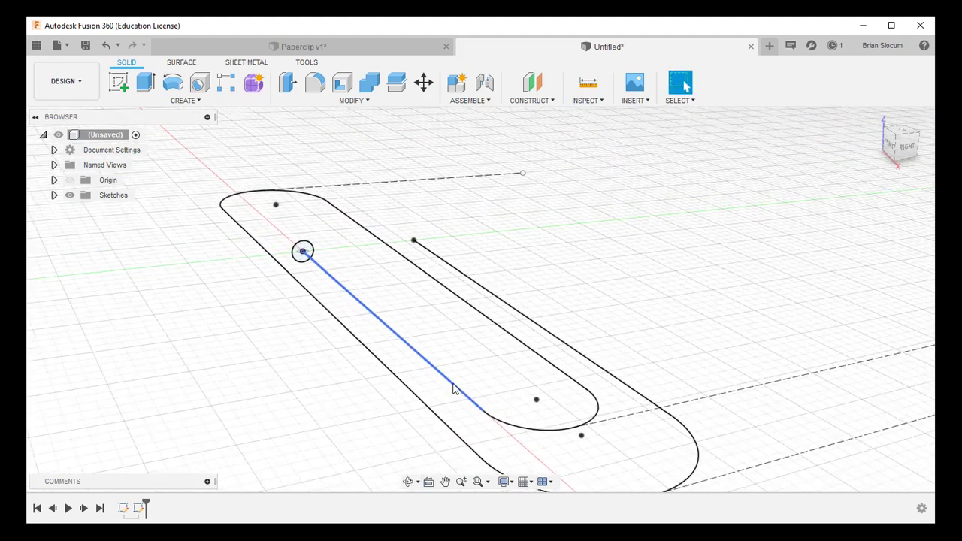
scroll(456, 391, down, 2)
scroll(413, 288, up, 1)
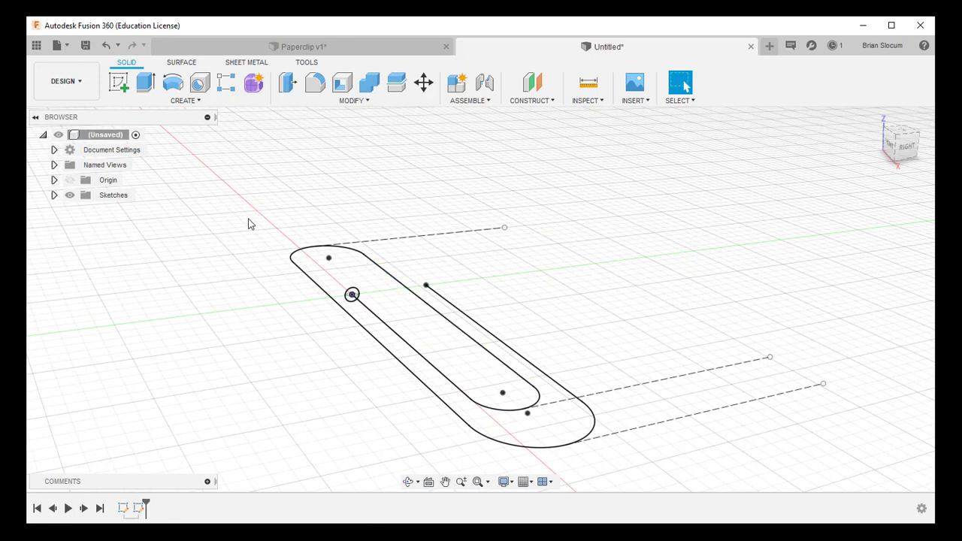
click(190, 103)
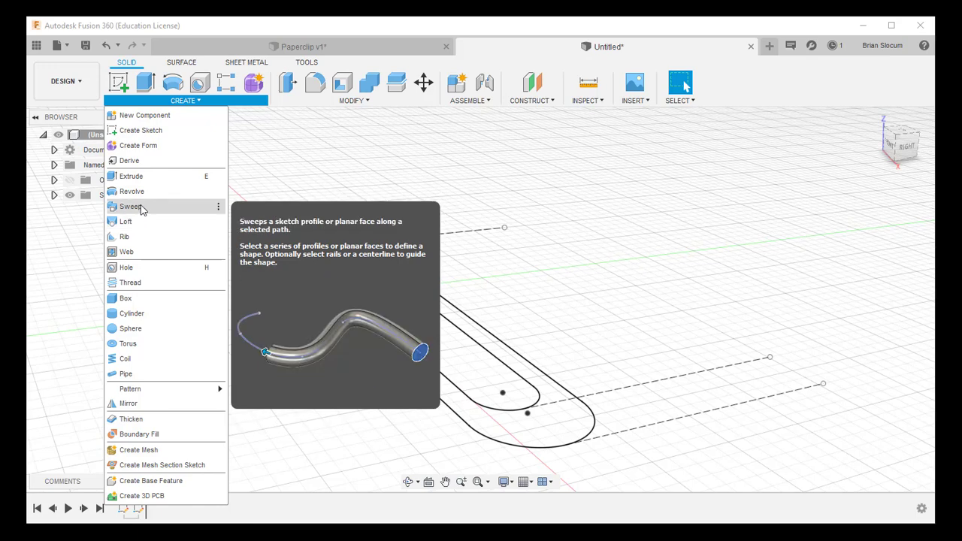
click(131, 207)
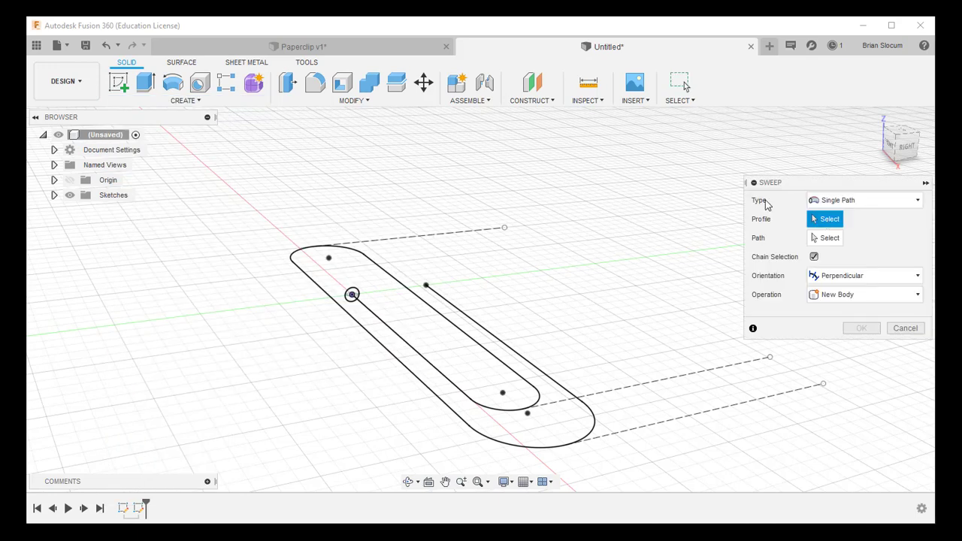
click(901, 205)
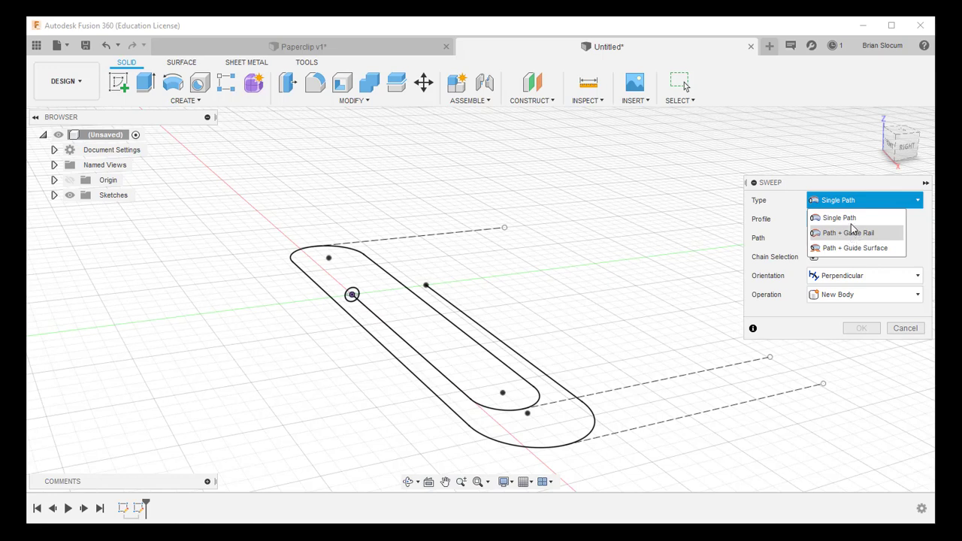
click(846, 218)
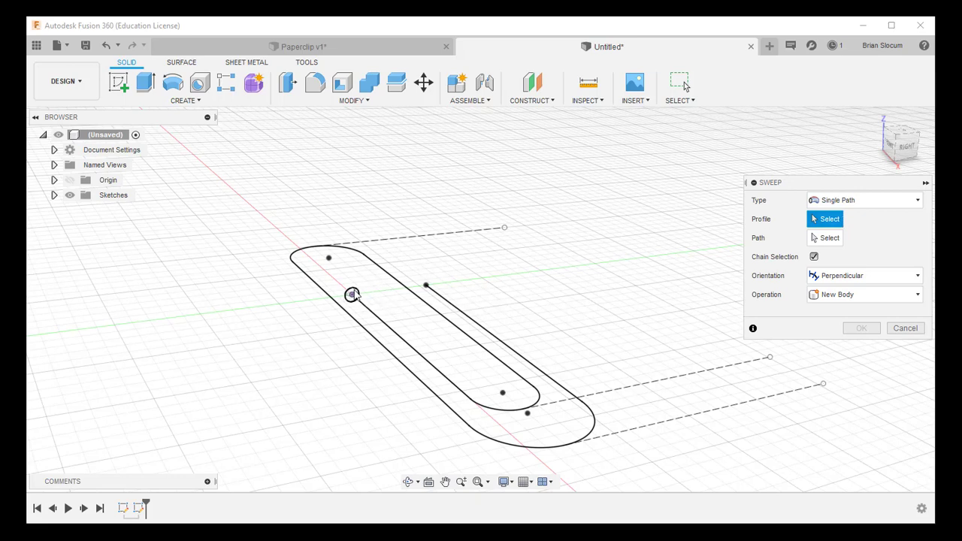
click(351, 294)
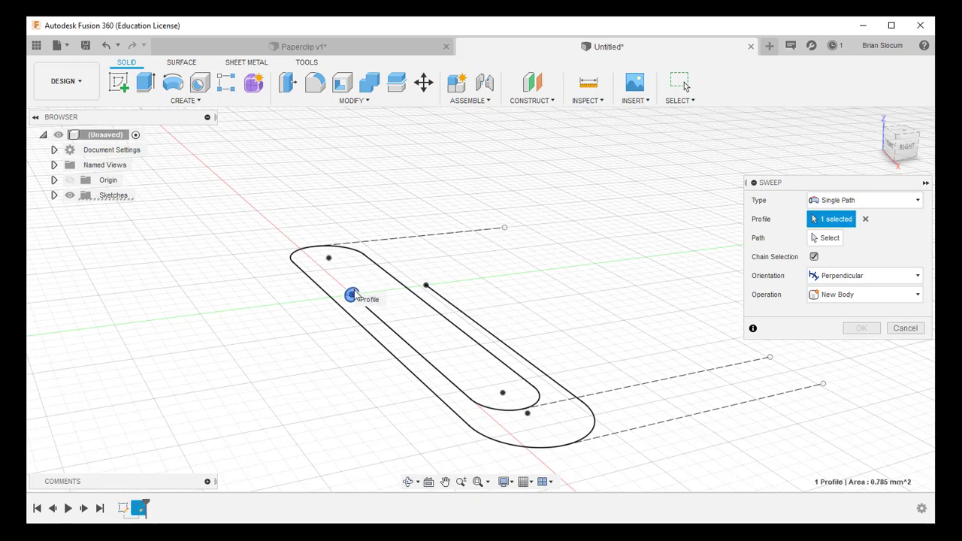
click(827, 238)
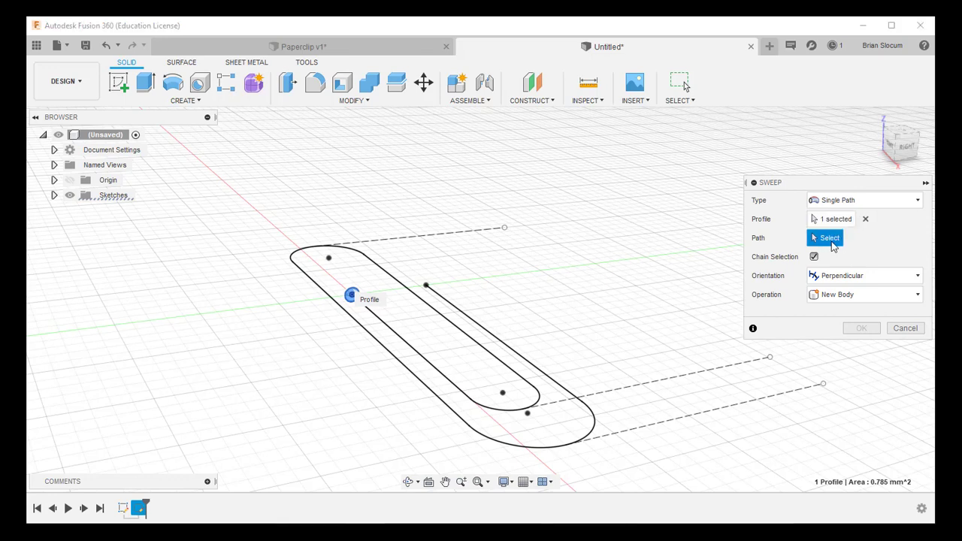
click(405, 346)
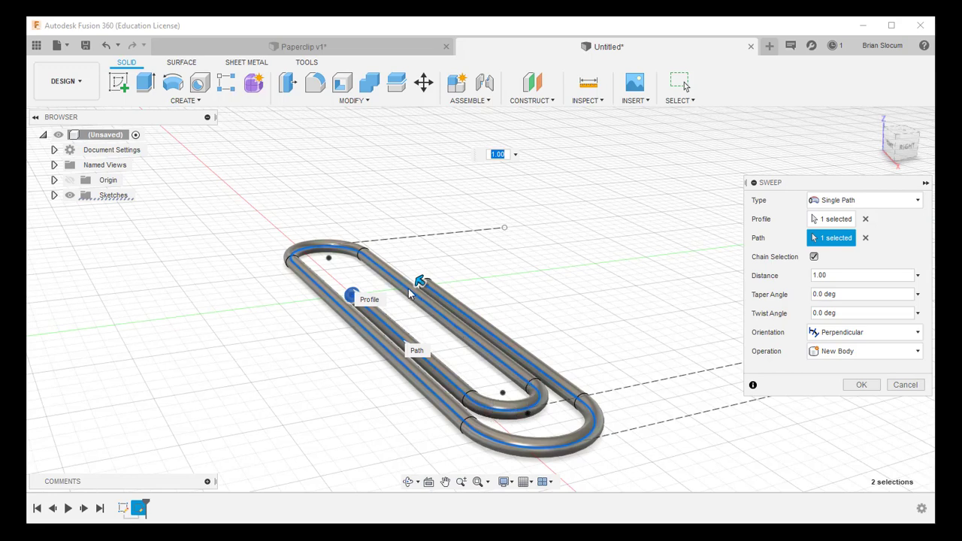
Step: Try the Parallel orientation for the sweep, and set it back to Perpendicular
click(902, 337)
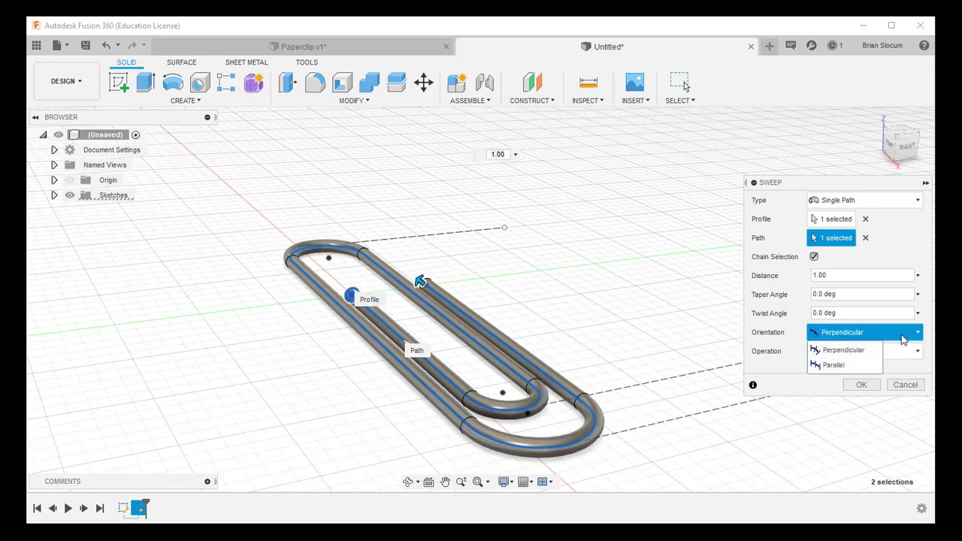
click(832, 365)
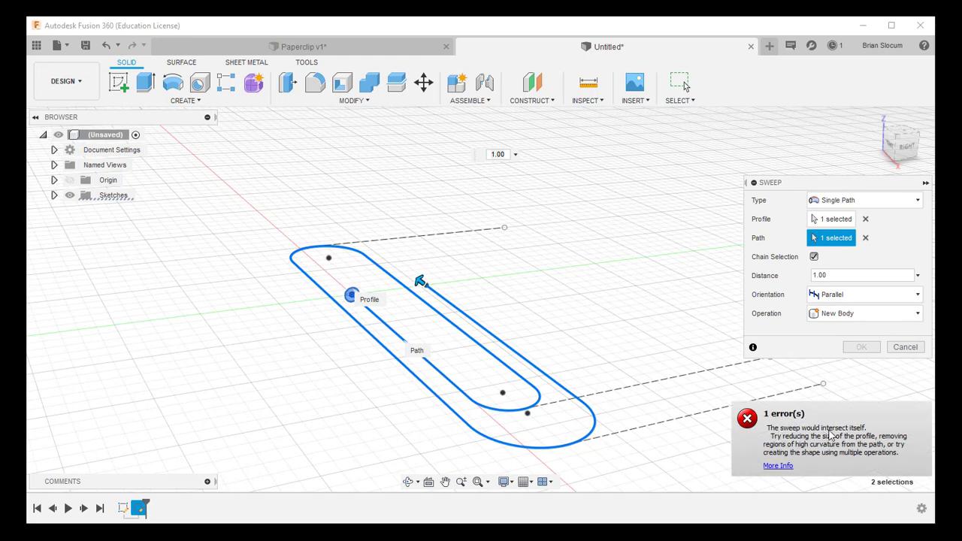
click(853, 297)
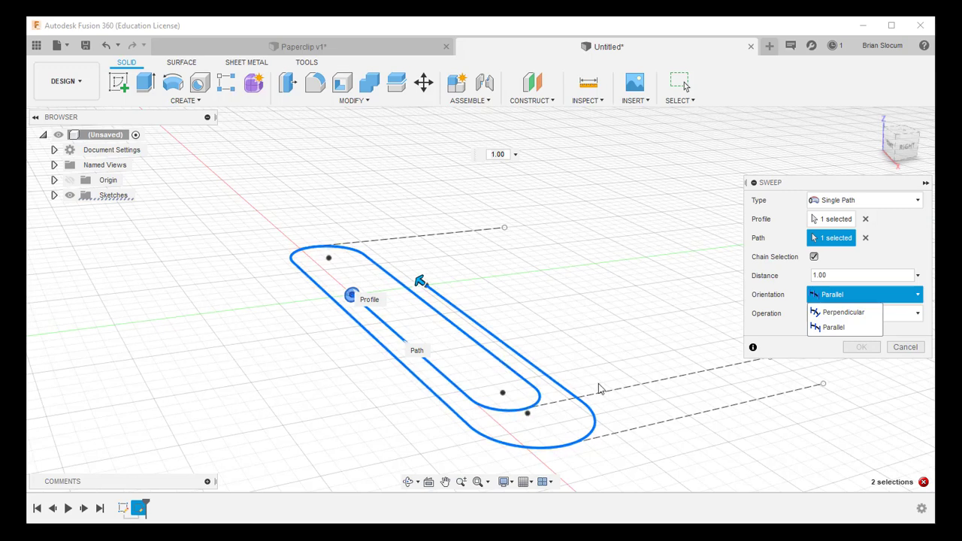
click(841, 311)
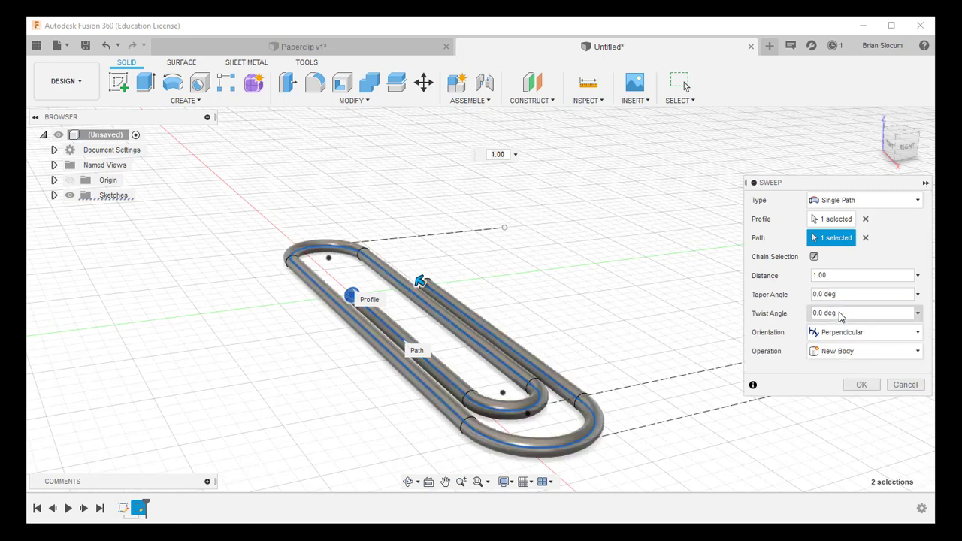
Step: Create the paperclip sweep with the New Body operation and inspect the solid from the home view and from above
click(854, 357)
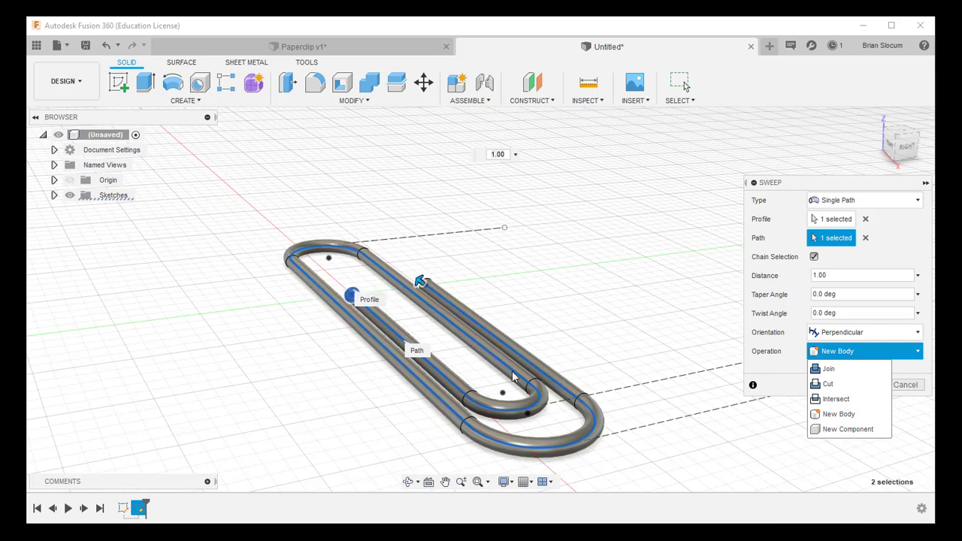
click(843, 353)
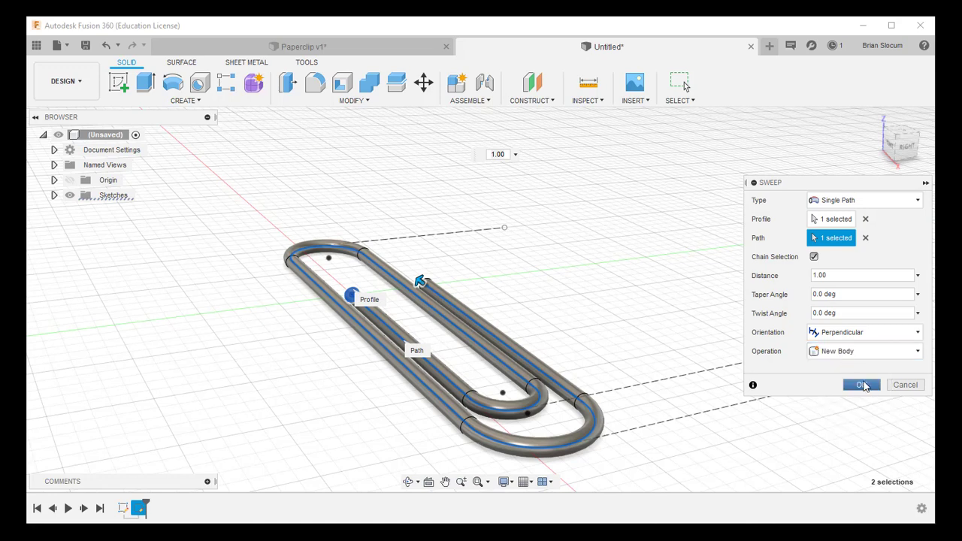
click(861, 384)
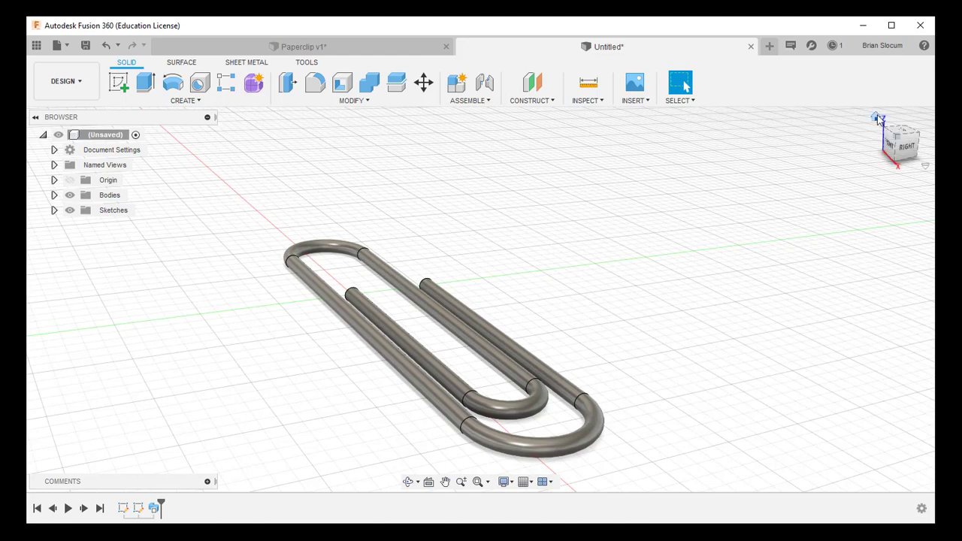
click(878, 120)
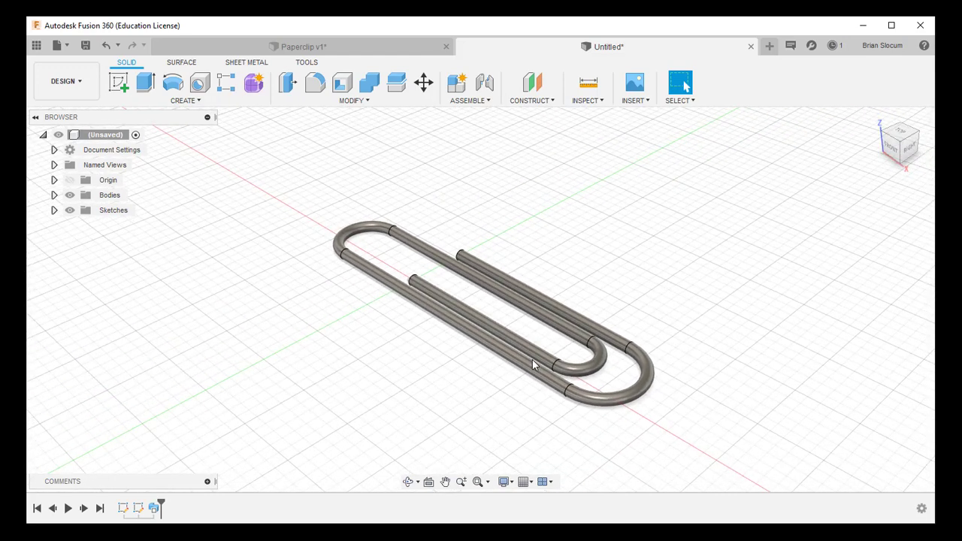
mouse_move(496, 350)
shift+middle_down()
mouse_move(503, 389)
mouse_move(513, 355)
shift+middle_up()
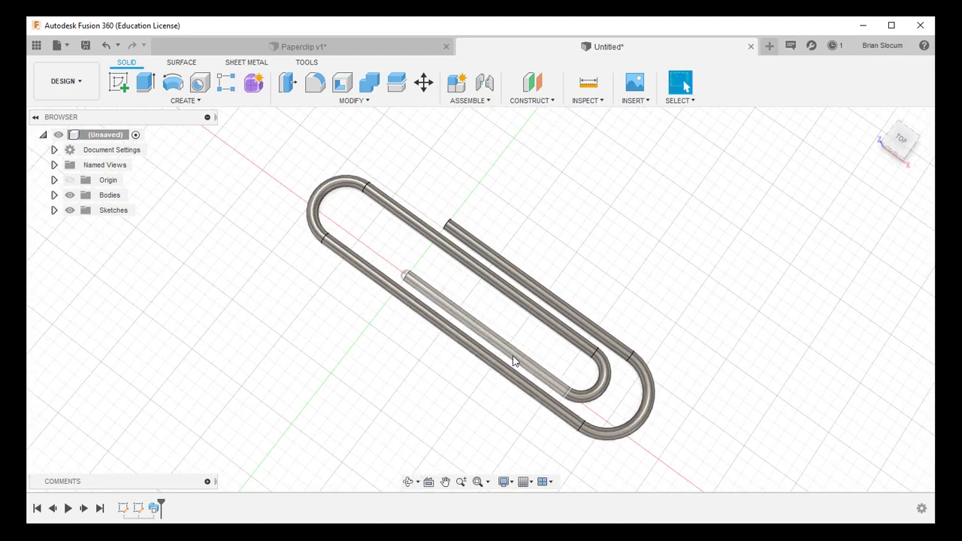
scroll(513, 356, up, 3)
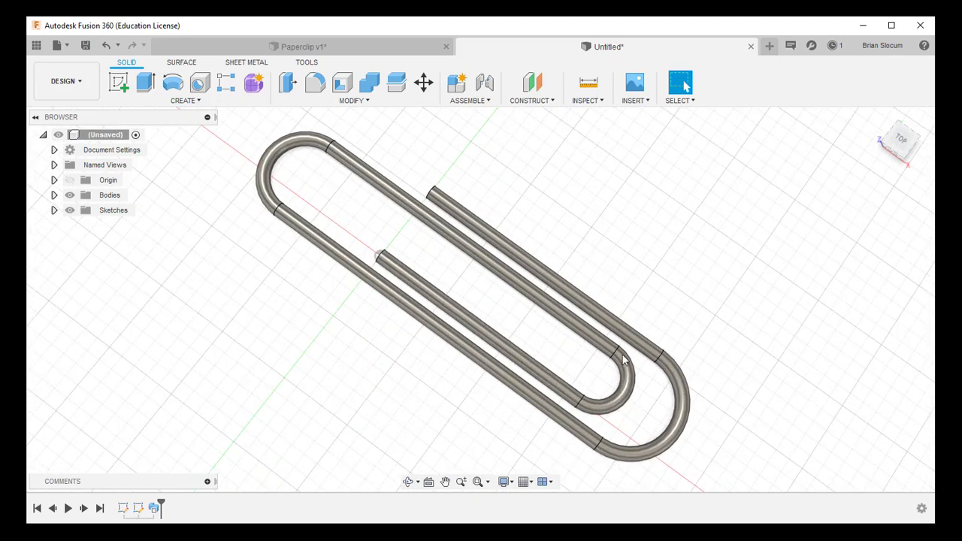